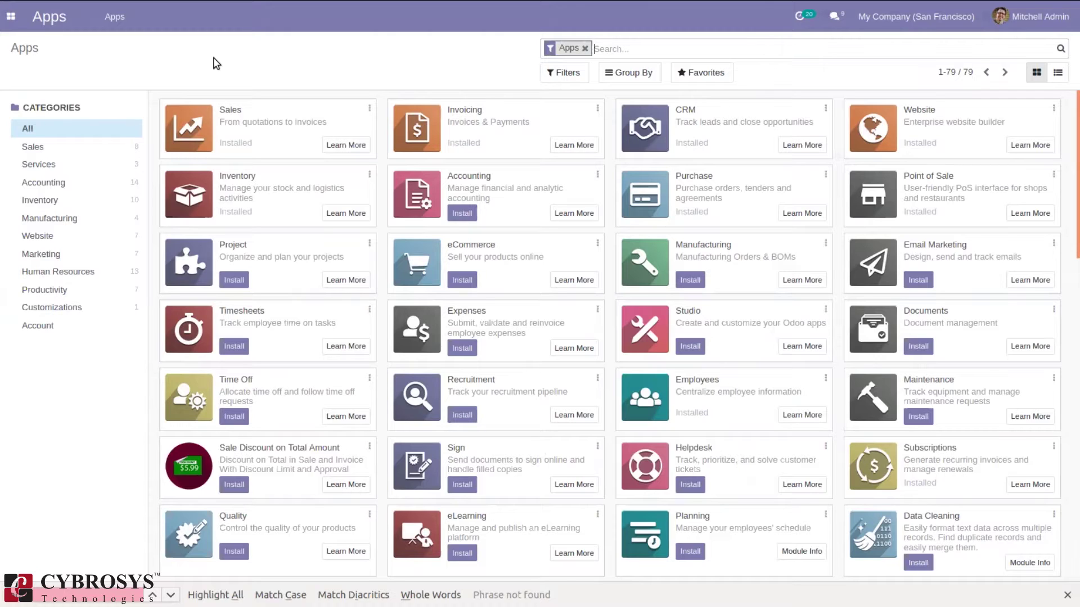
Step: Open the Sales settings and search them for "uni" to check the Units of Measure option
left_click(11, 16)
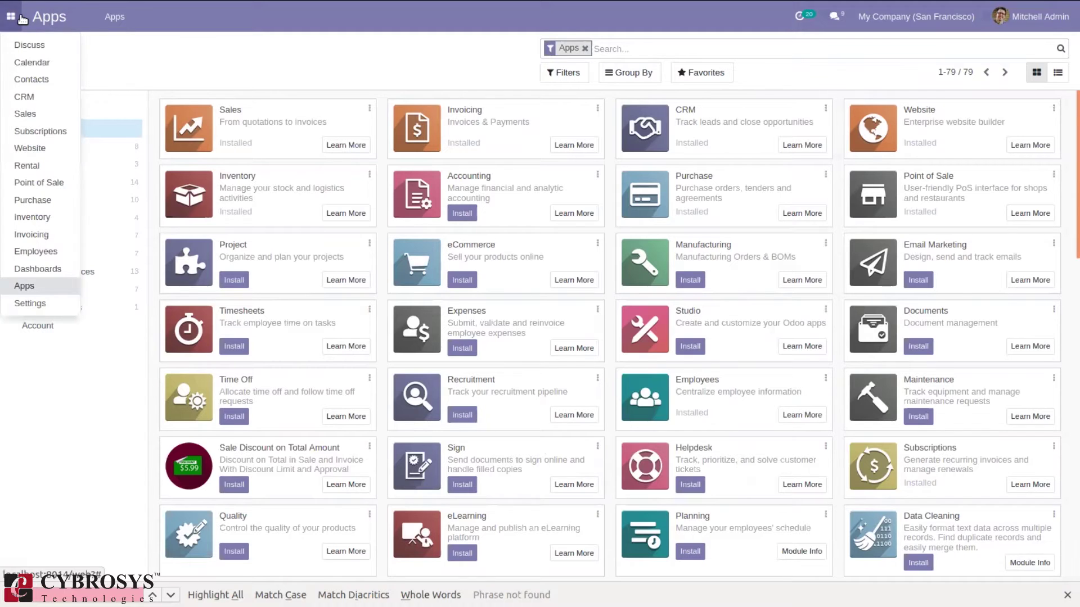
left_click(35, 114)
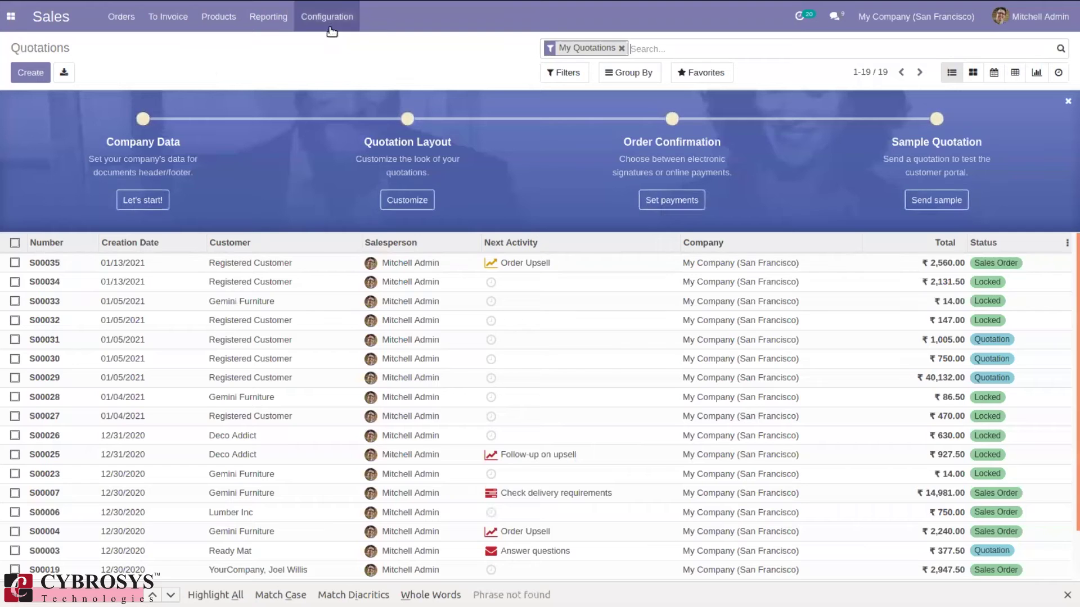
left_click(333, 25)
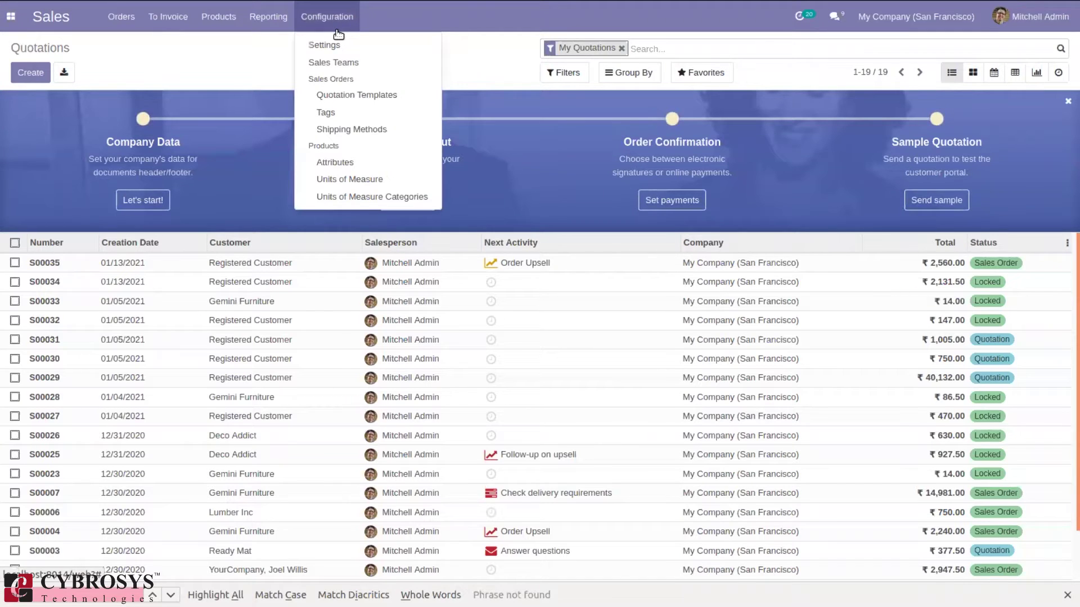
left_click(338, 28)
left_click(332, 27)
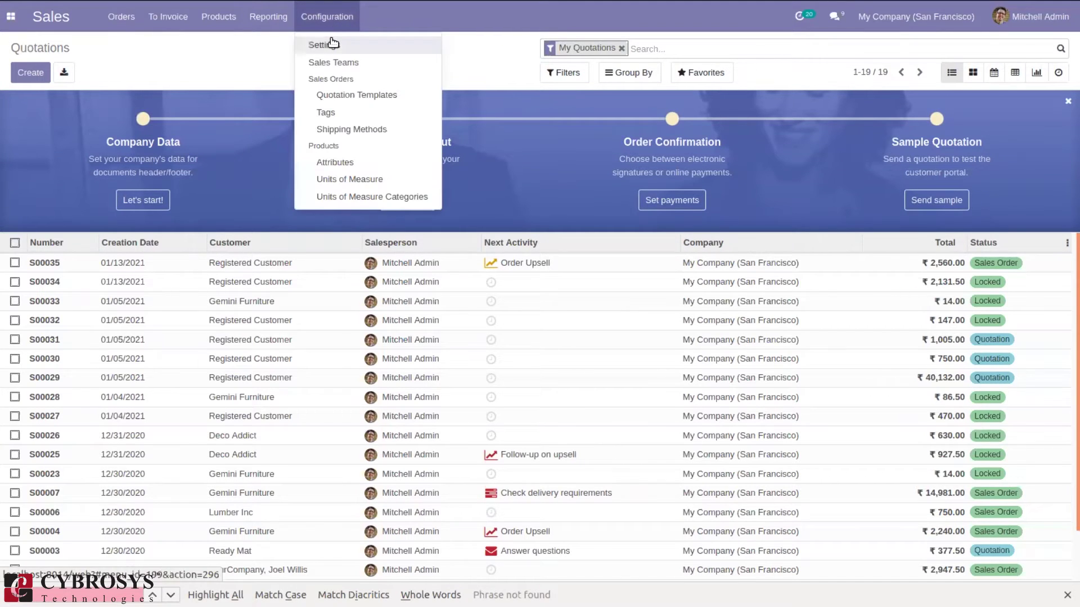
left_click(333, 44)
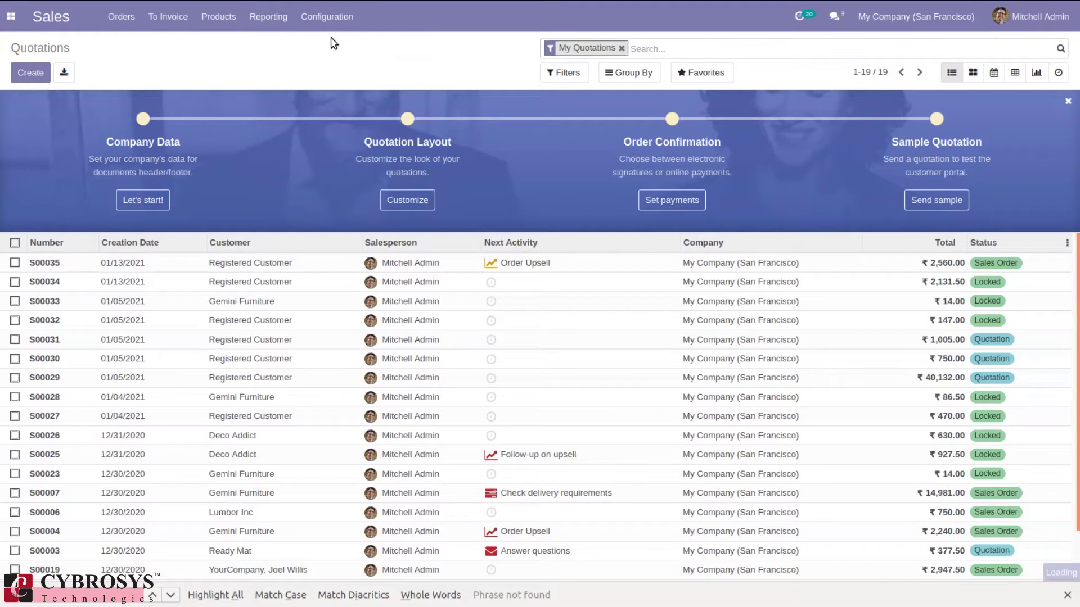
type("uni")
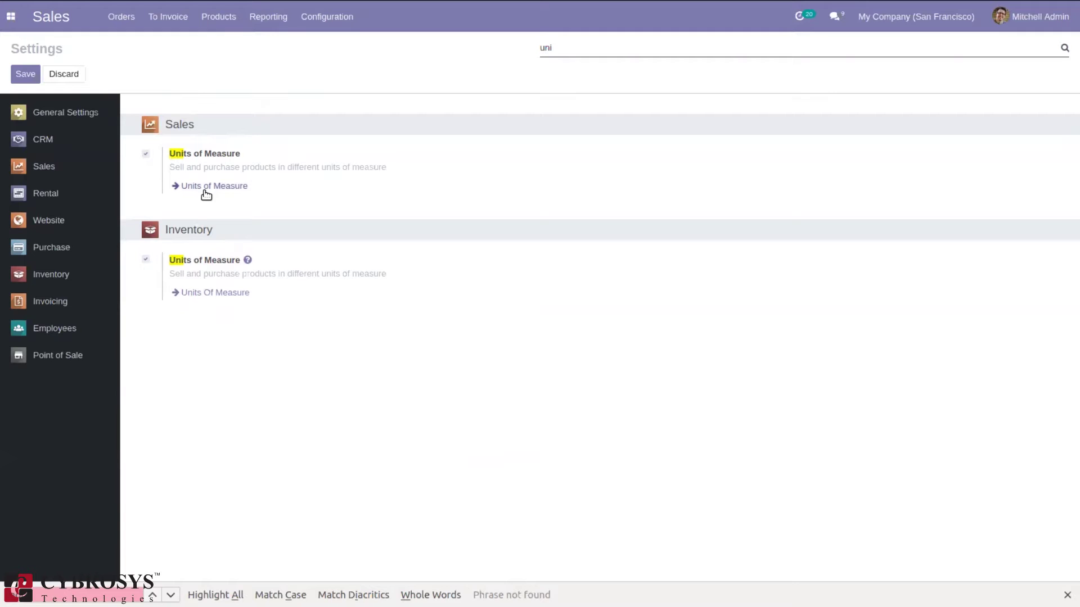
Step: Open the units of measure categories and inspect the Unit category without changing it
left_click(323, 24)
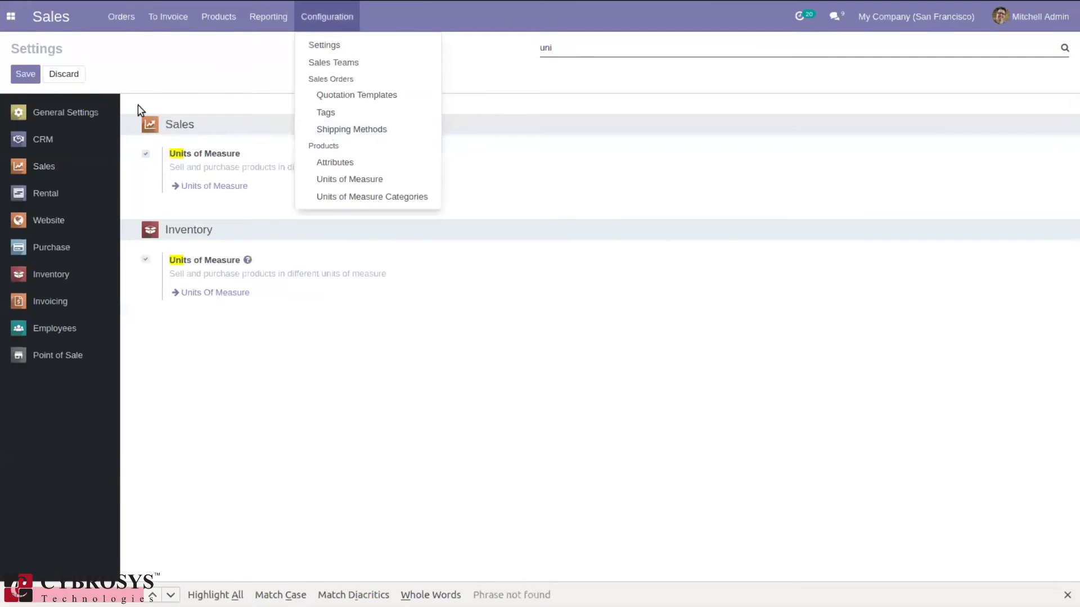
left_click(362, 198)
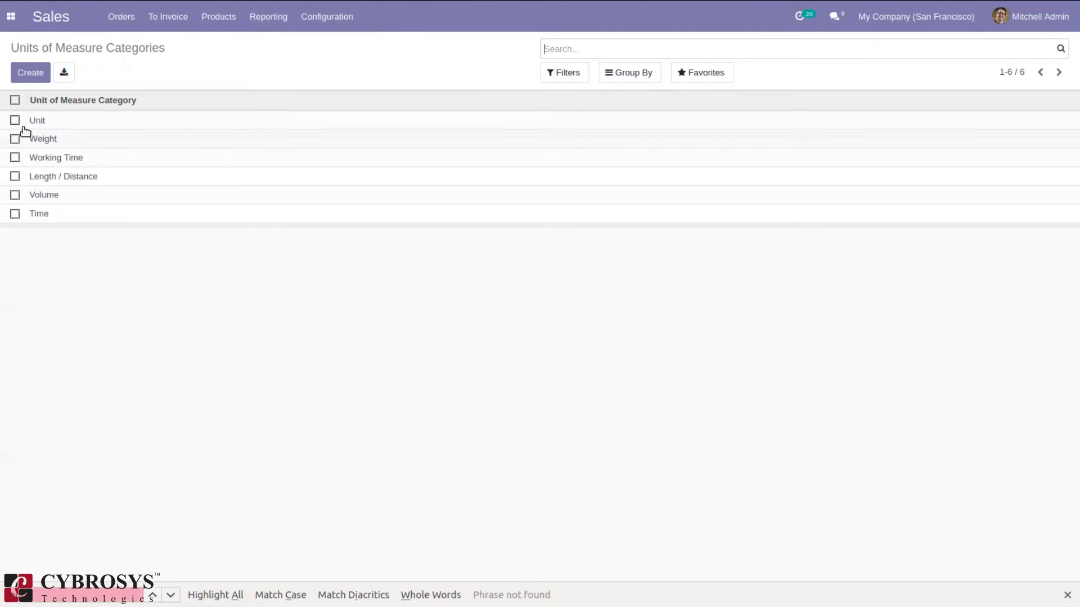
left_click(75, 119)
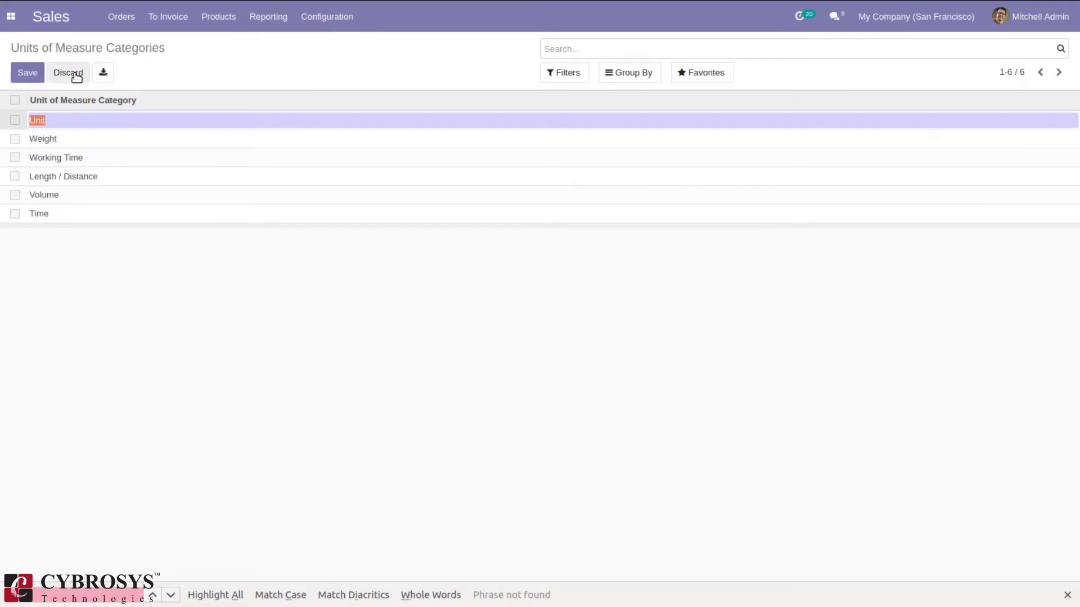
left_click(202, 68)
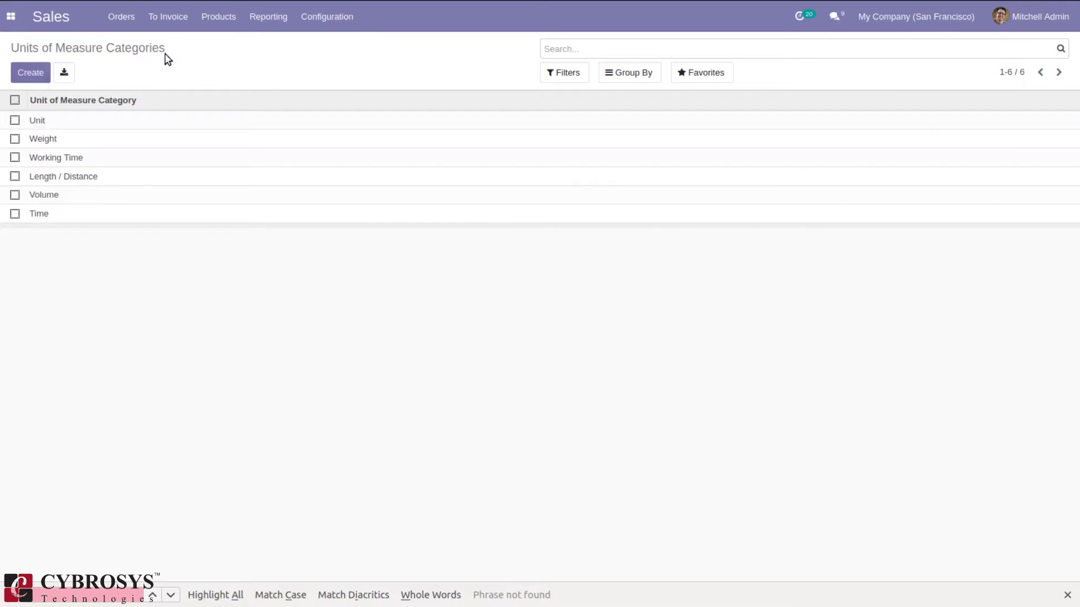
left_click(34, 71)
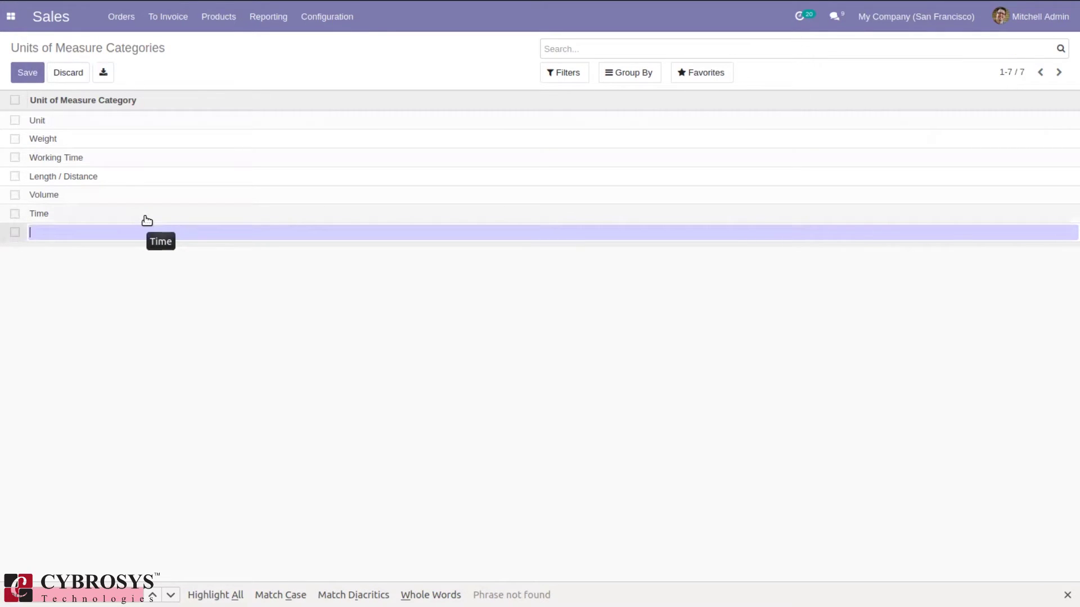
type("Bunc")
key("BackSpace")
key("BackSpace")
key("BackSpace")
key("BackSpace")
left_click(177, 297)
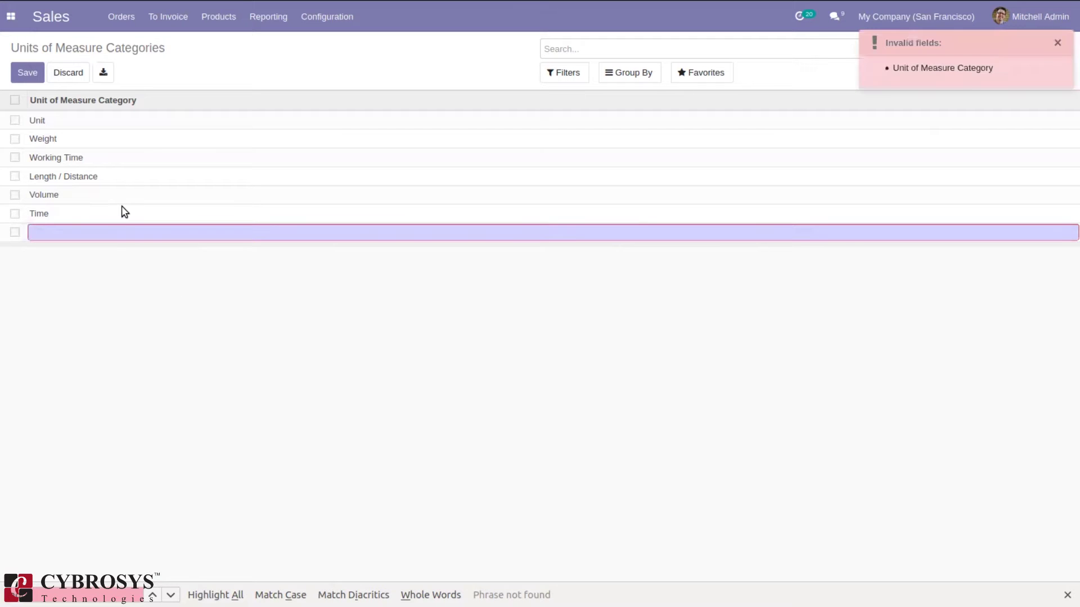
left_click(54, 72)
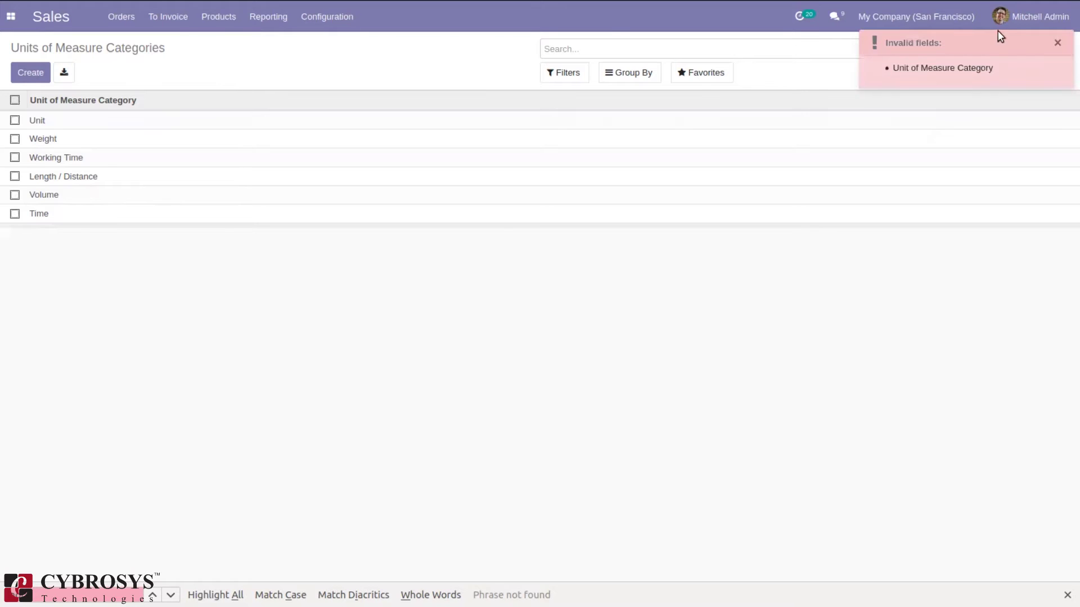
left_click(1057, 43)
Step: Create a new unit of measure named Bunch in the Unit category
left_click(314, 23)
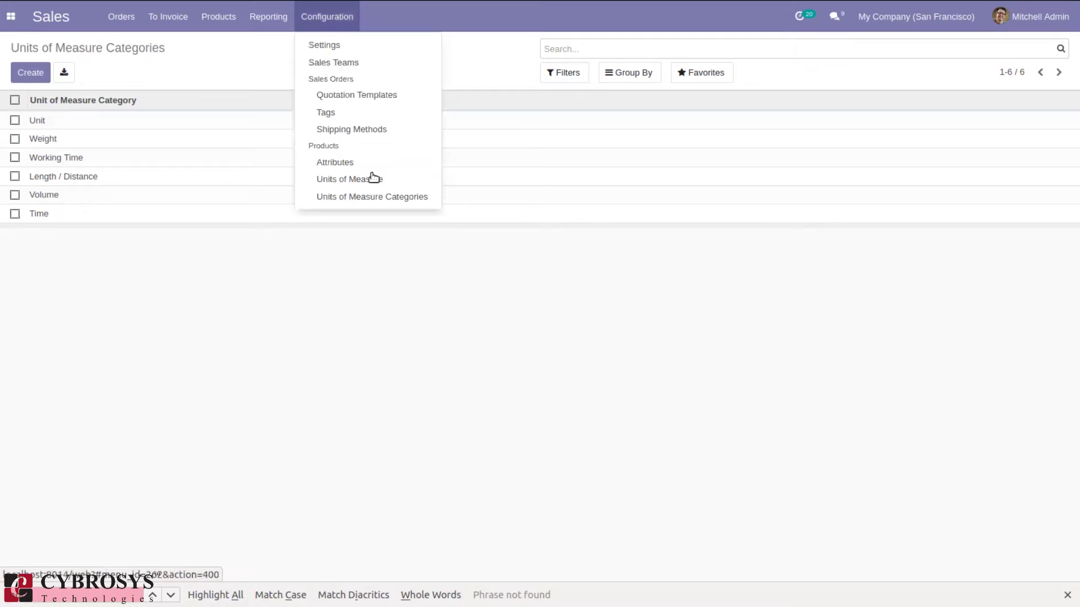
left_click(370, 180)
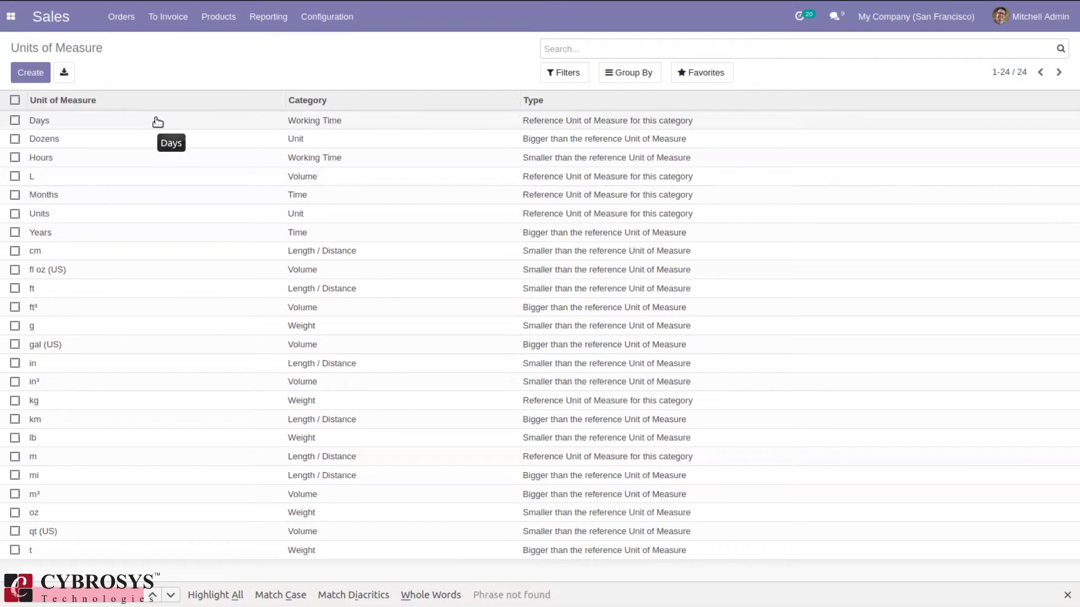
left_click(37, 71)
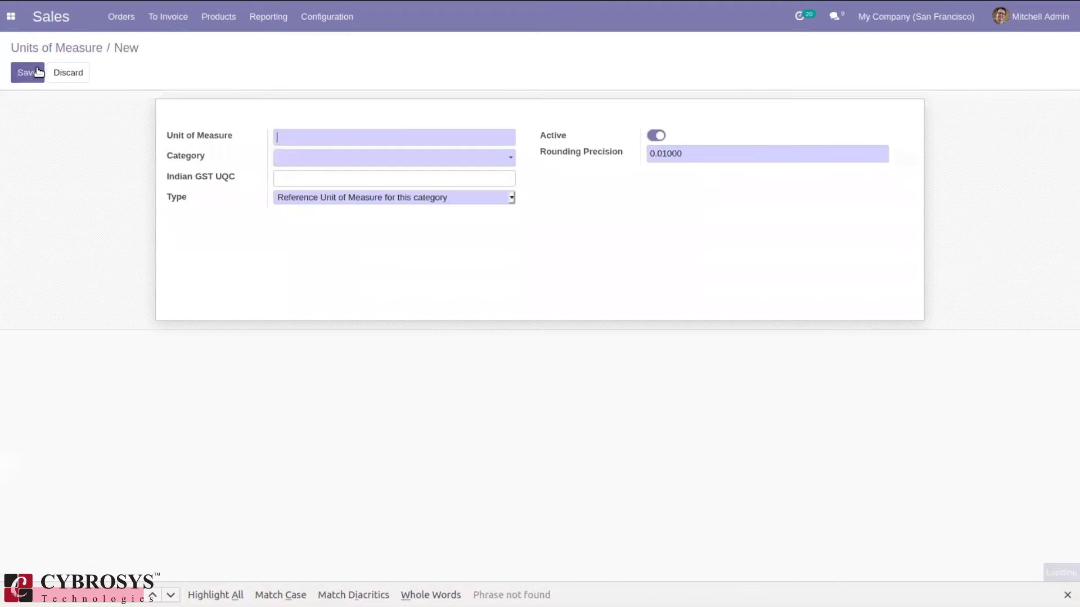
type("Bunch")
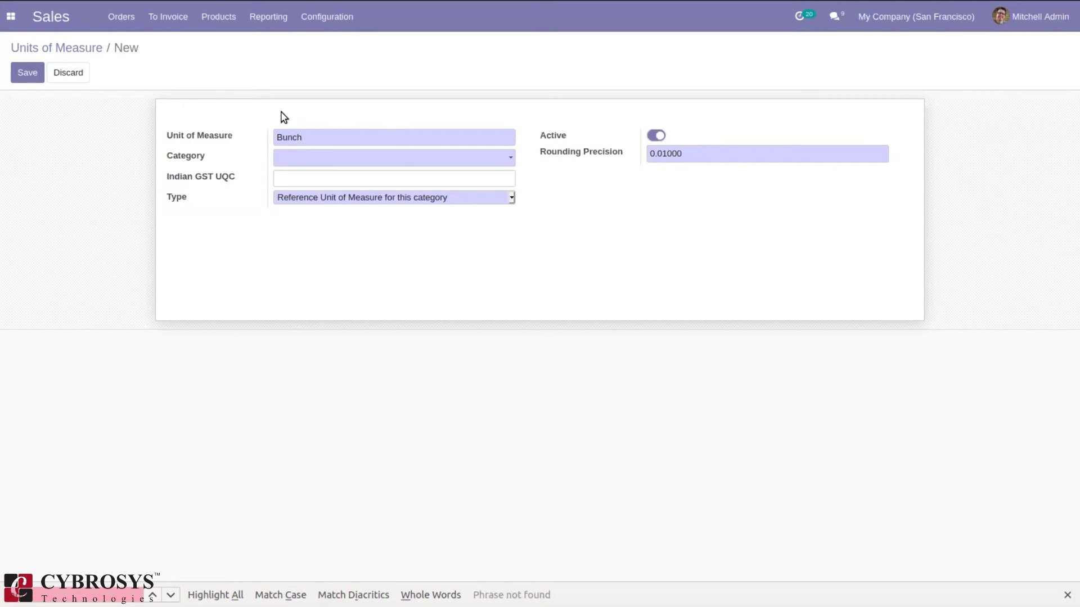
left_click(294, 157)
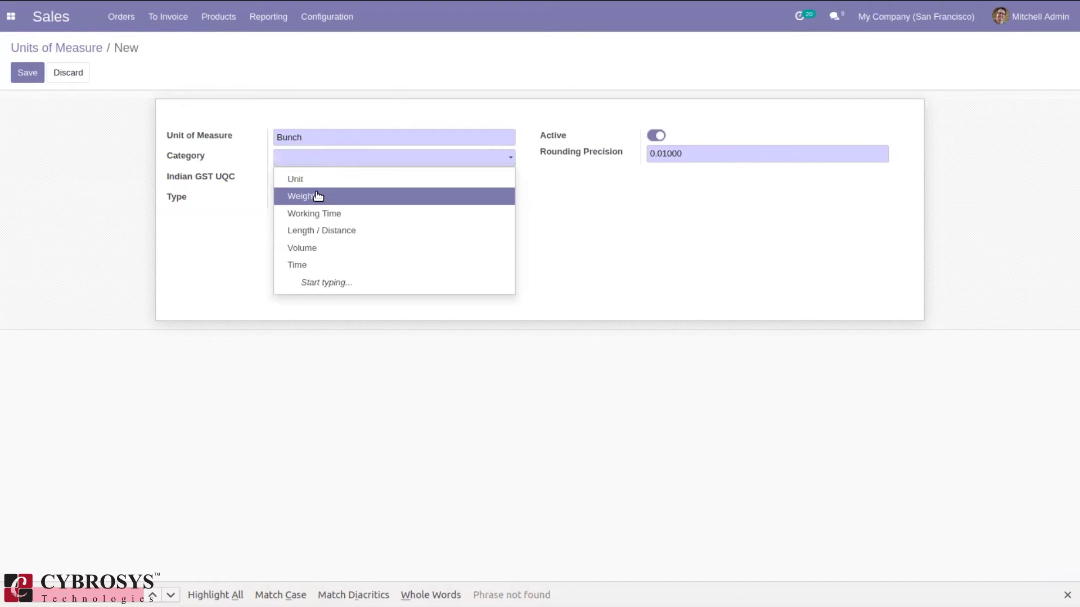
left_click(306, 180)
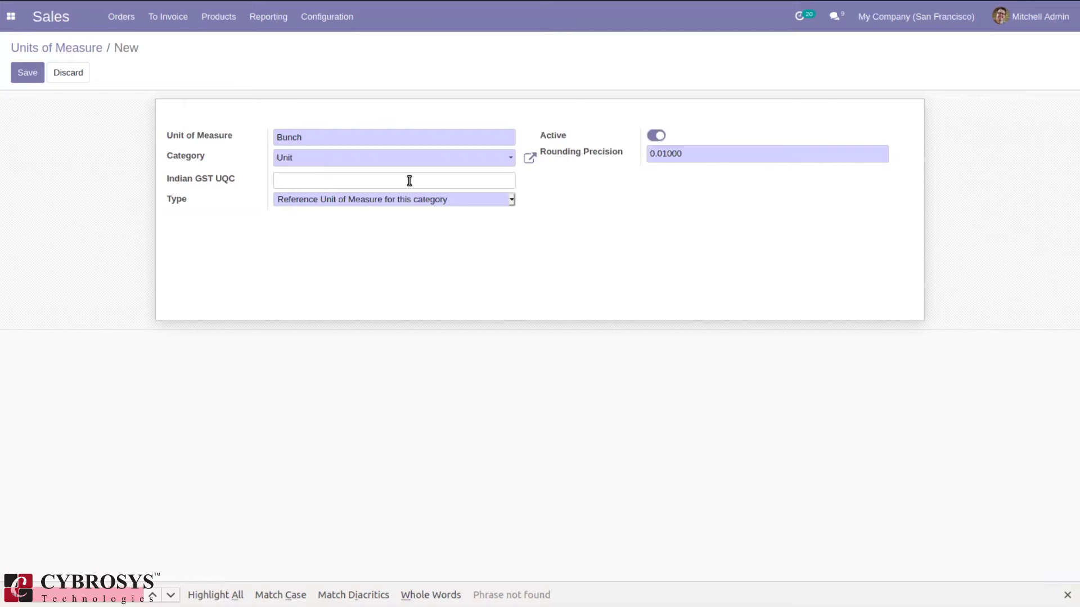
Step: Set Bunch's type to Bigger than the reference Unit of Measure with a bigger ratio of 25, and save it
left_click(290, 201)
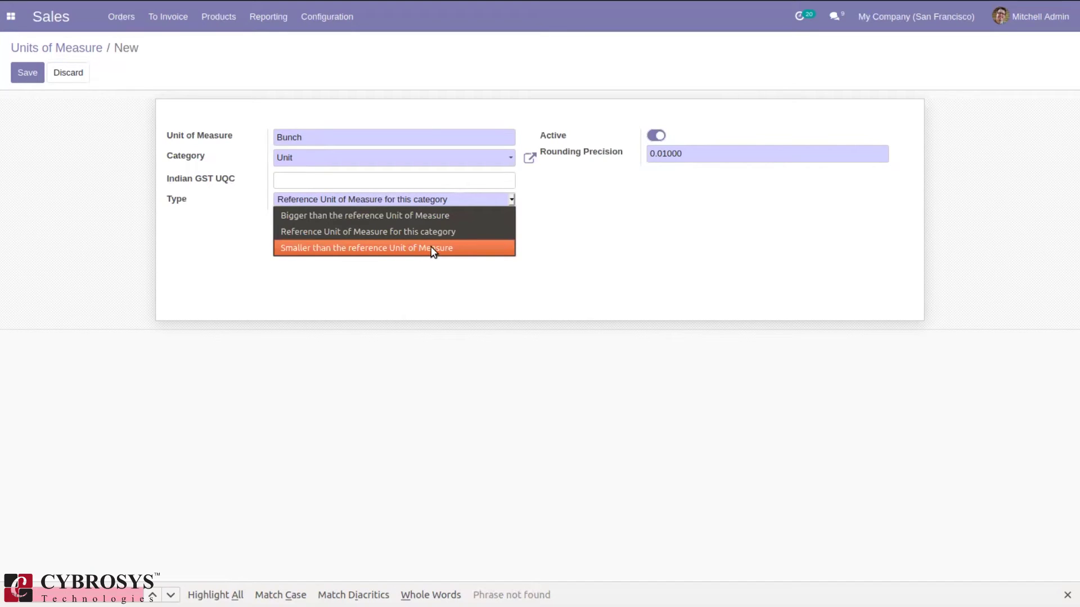
left_click(311, 215)
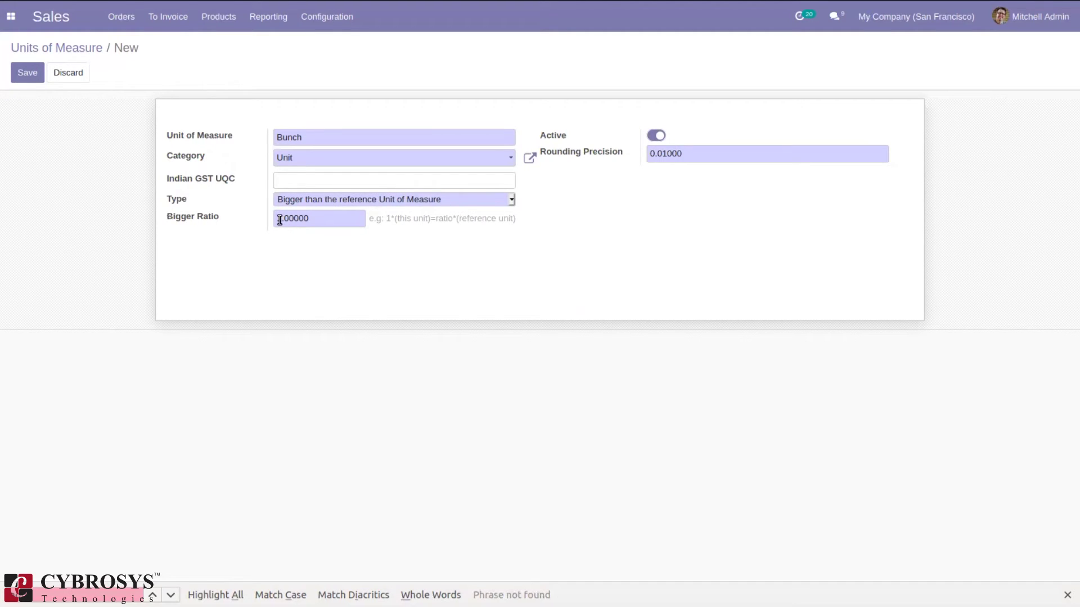
key("Delete")
type("25")
left_click(27, 74)
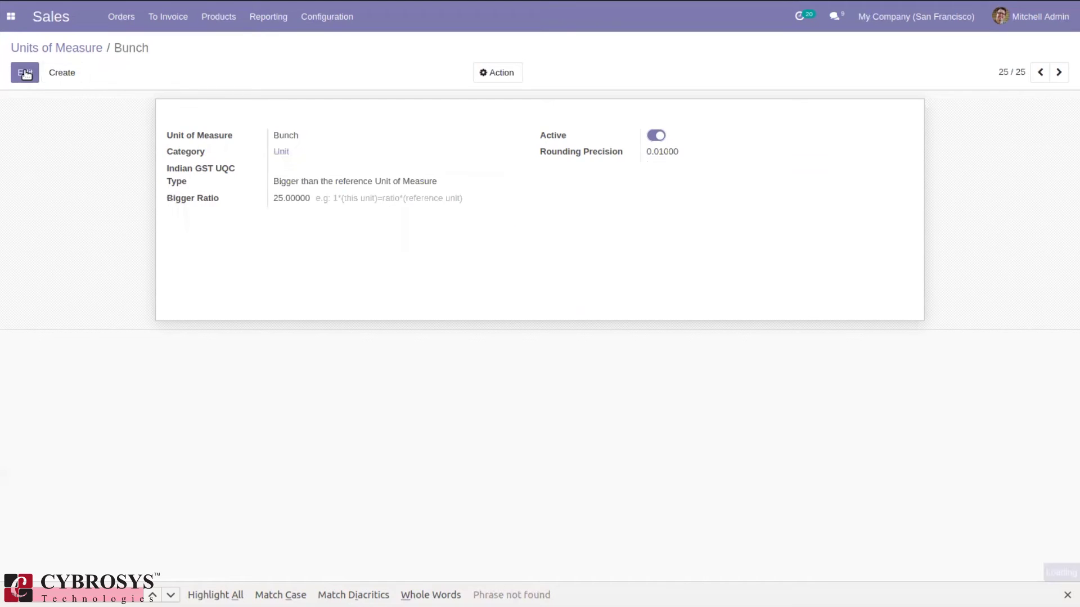
Step: Review the saved Bunch record from the units of measure list and return to the list
left_click(65, 49)
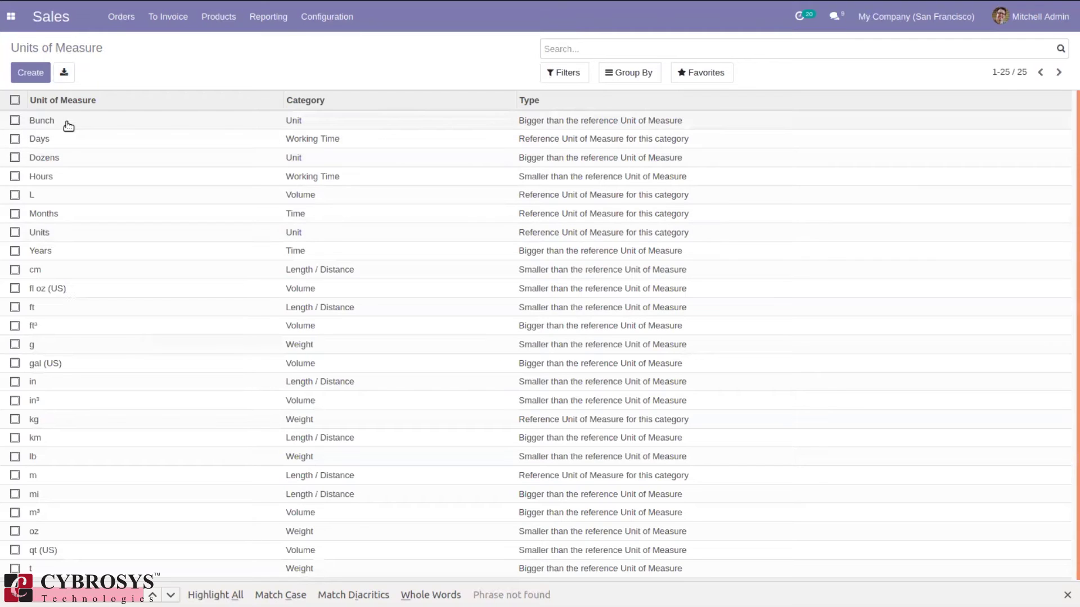
left_click(303, 123)
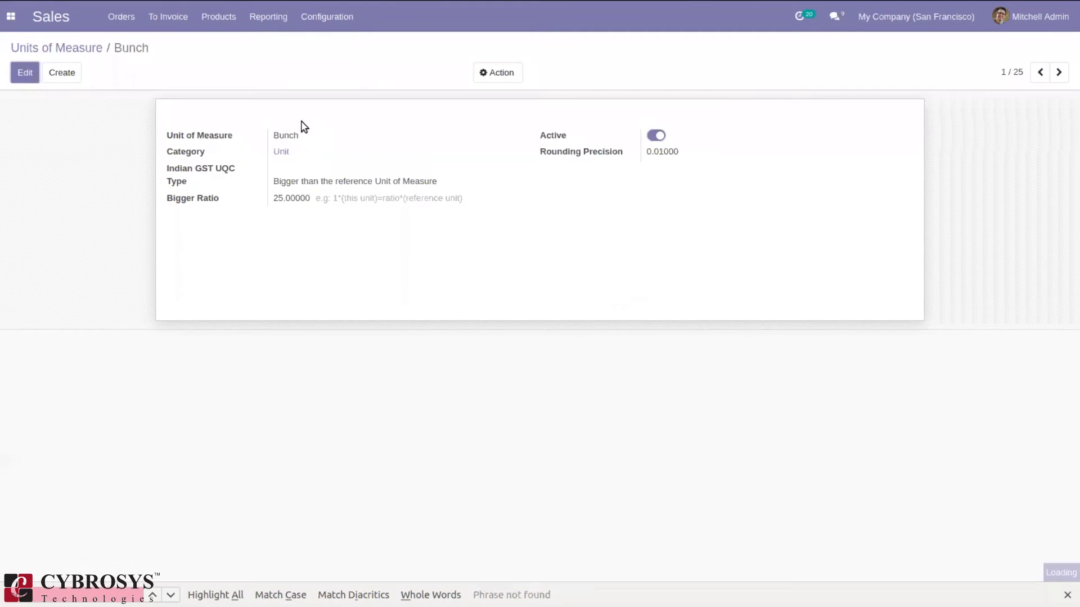
left_click(72, 48)
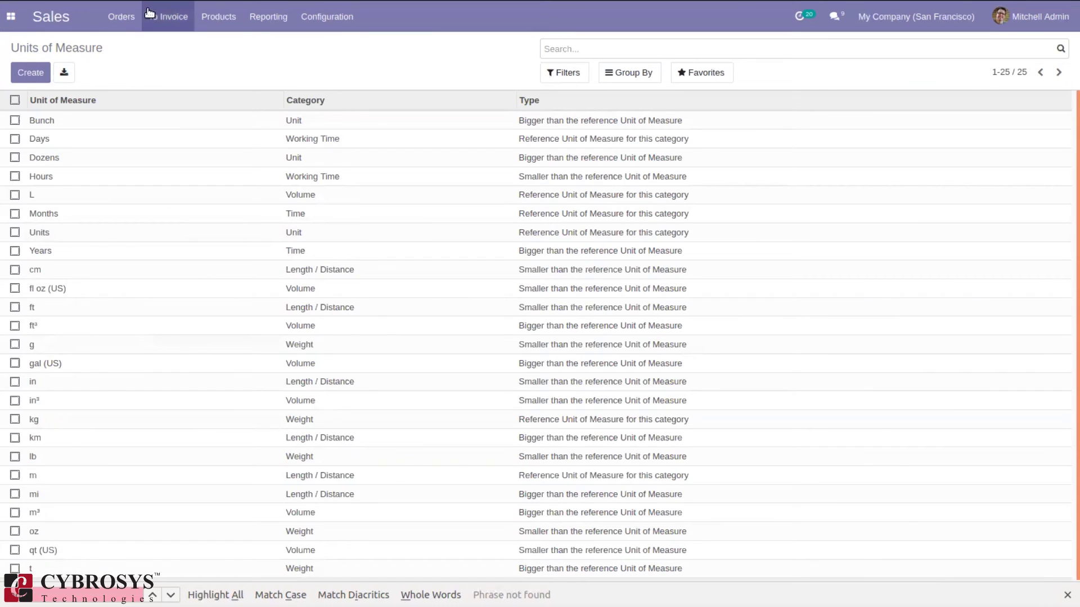
Step: Create a new product in the Sales product catalogue and name it Flower
left_click(221, 17)
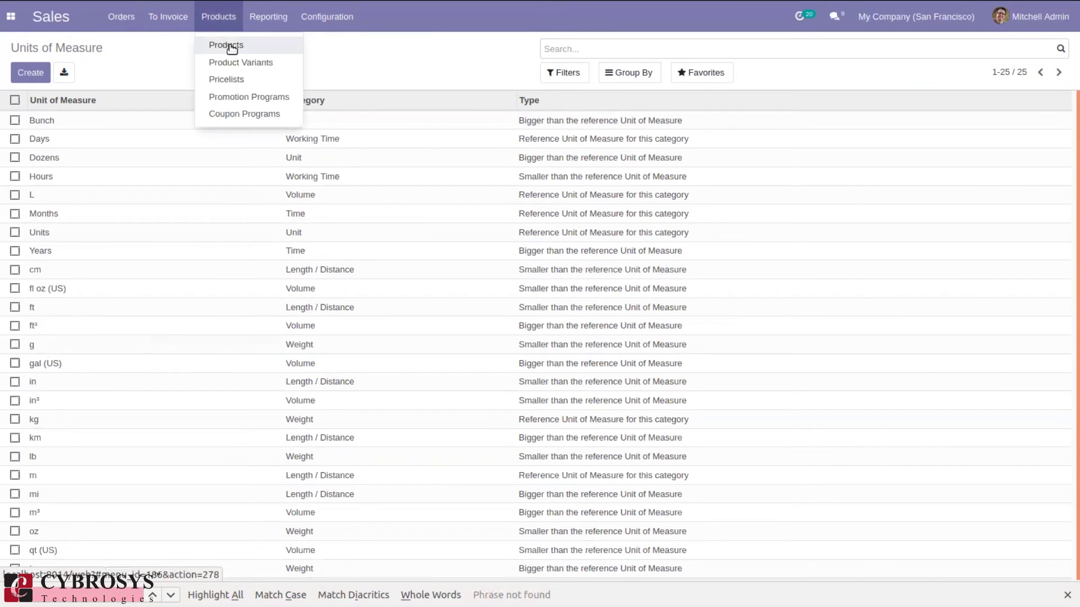
left_click(231, 48)
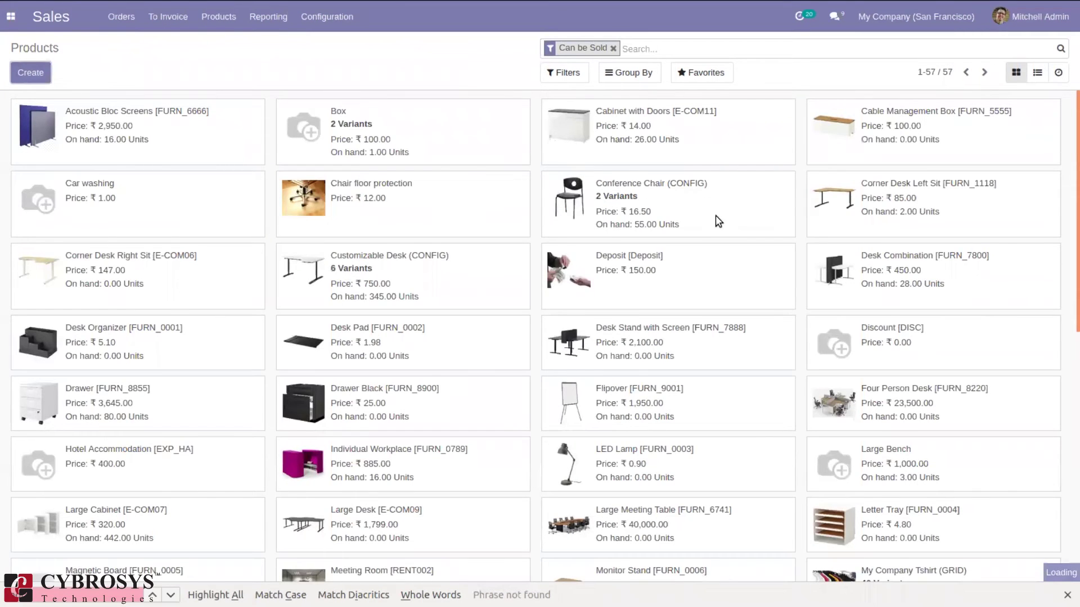
key("alt+c")
type("Flower")
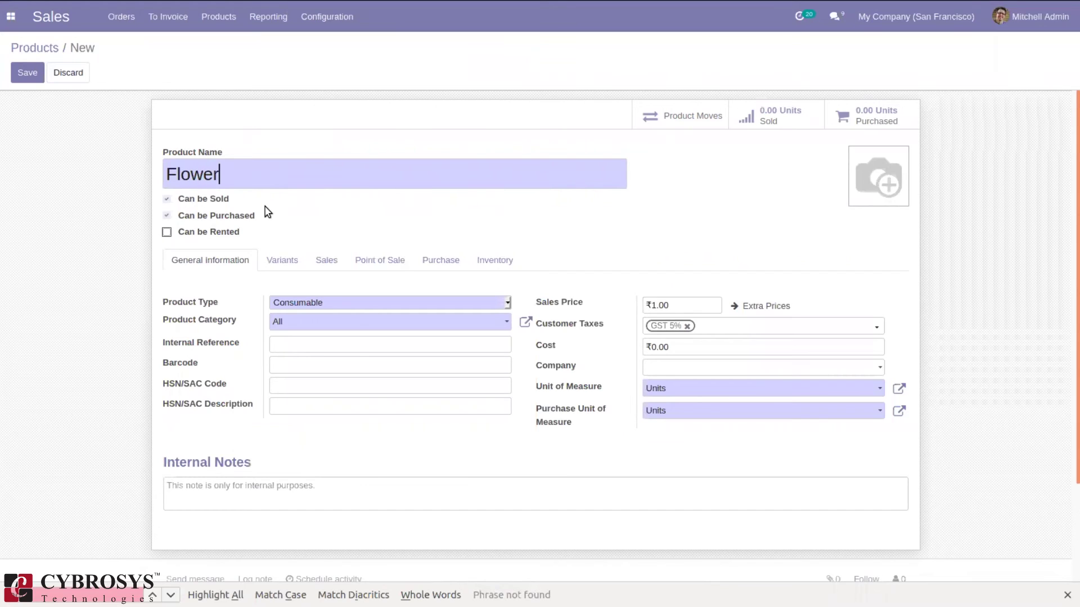
Step: Set the Flower product's type to Storable Product and its sales price to ₹180
left_click(301, 302)
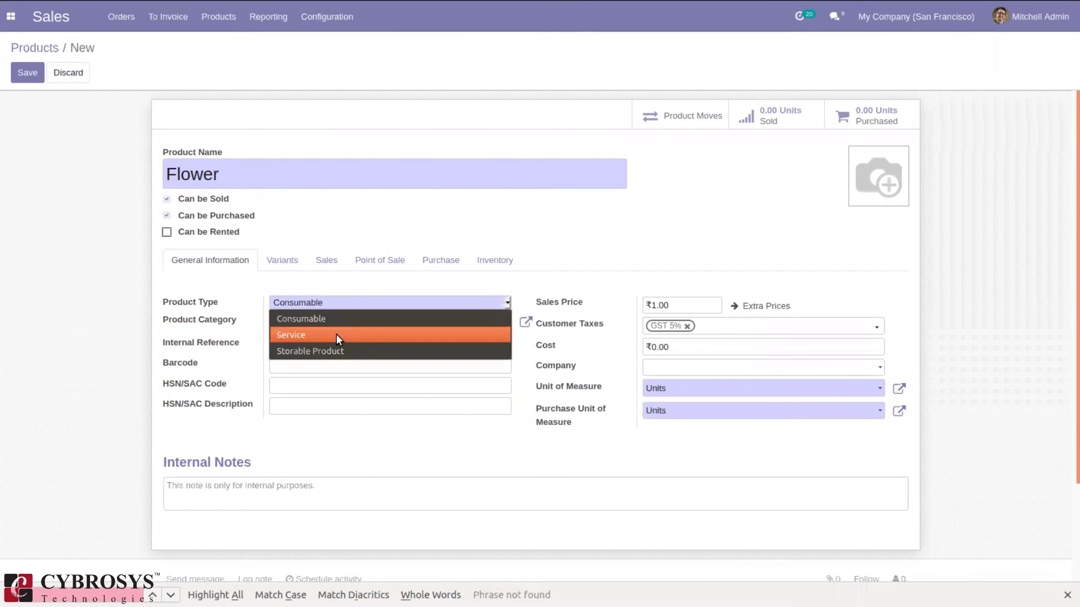
left_click(340, 350)
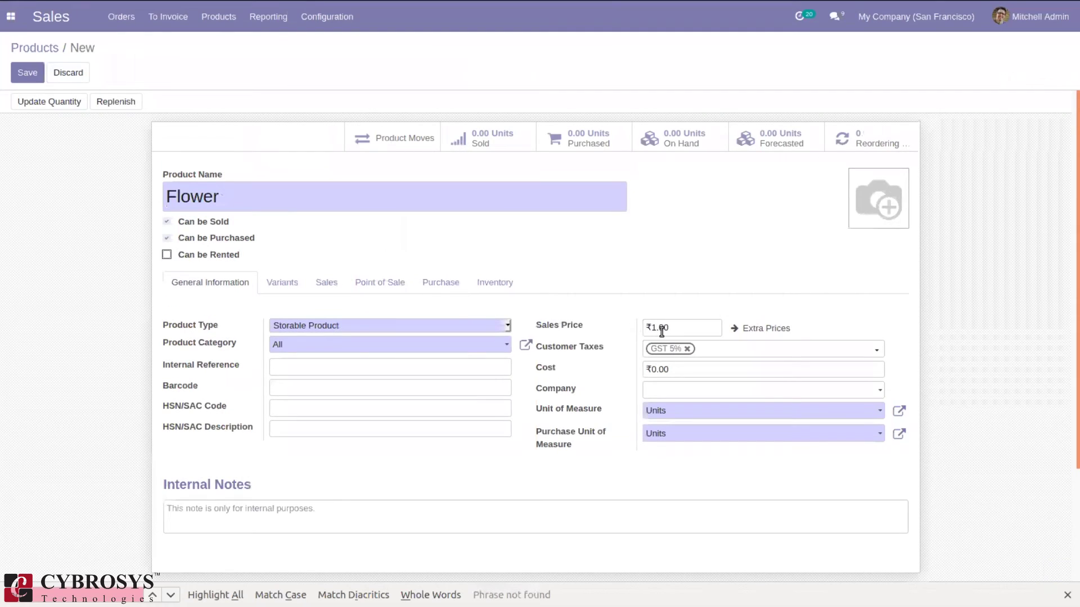
type("50")
Step: Check the options available for the Flower product's default unit of measure, leaving it as Units
mouse_move(568, 409)
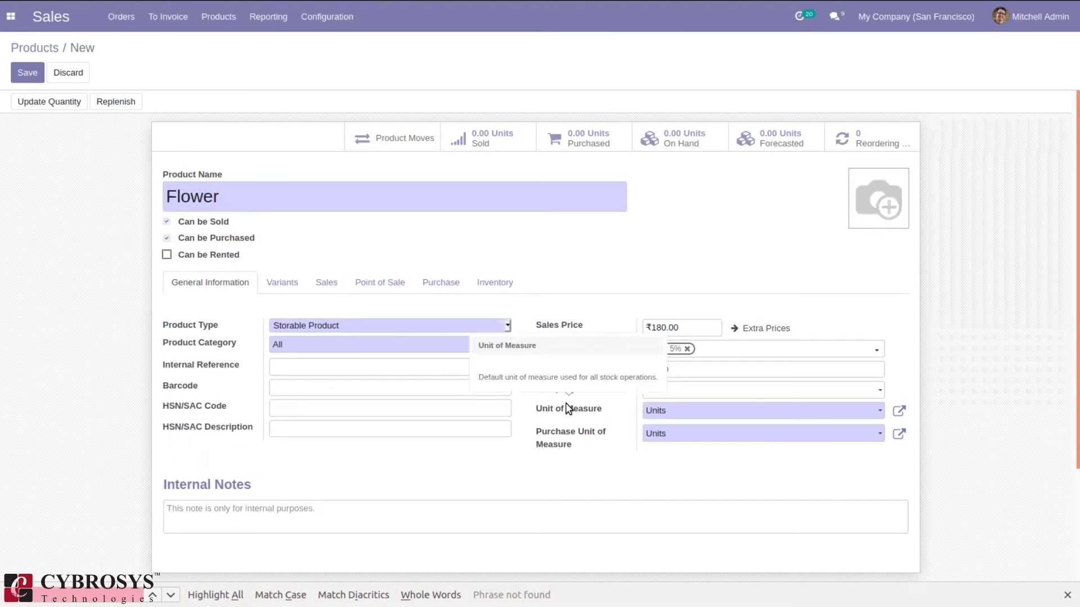
left_click(685, 409)
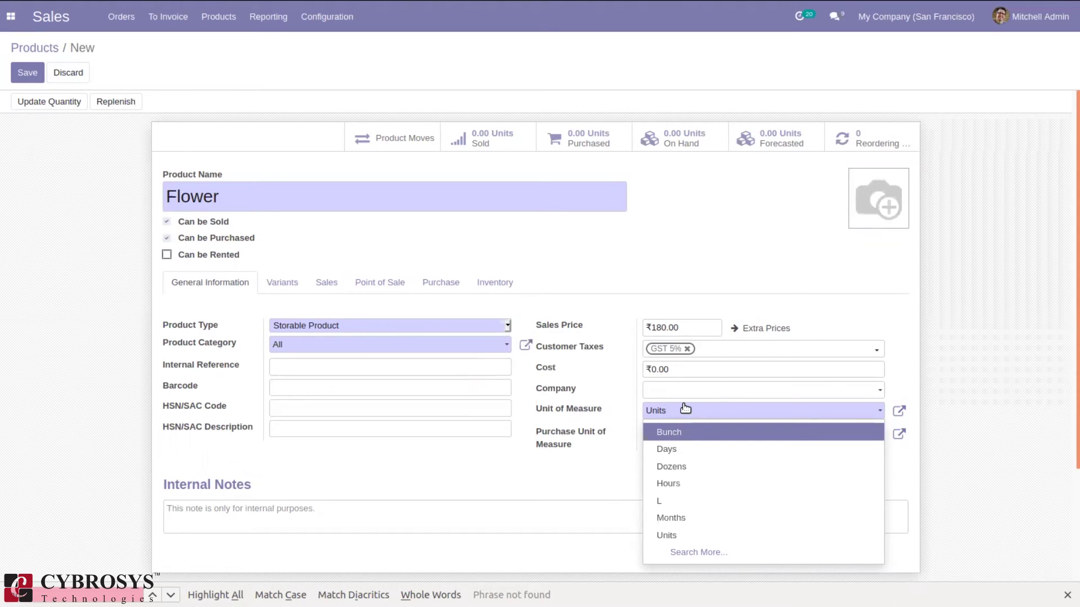
left_click(612, 410)
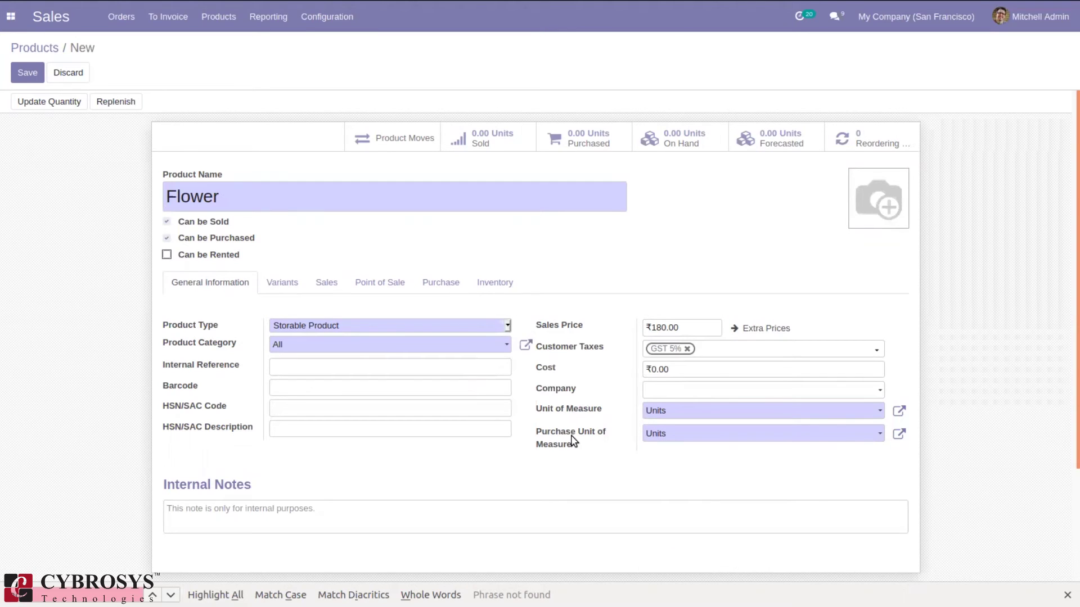
Step: Set the Flower product's purchase unit of measure to Bunch and save the product
mouse_move(572, 440)
left_click(684, 439)
key("BackSpace")
key("BackSpace")
key("BackSpace")
key("BackSpace")
key("BackSpace")
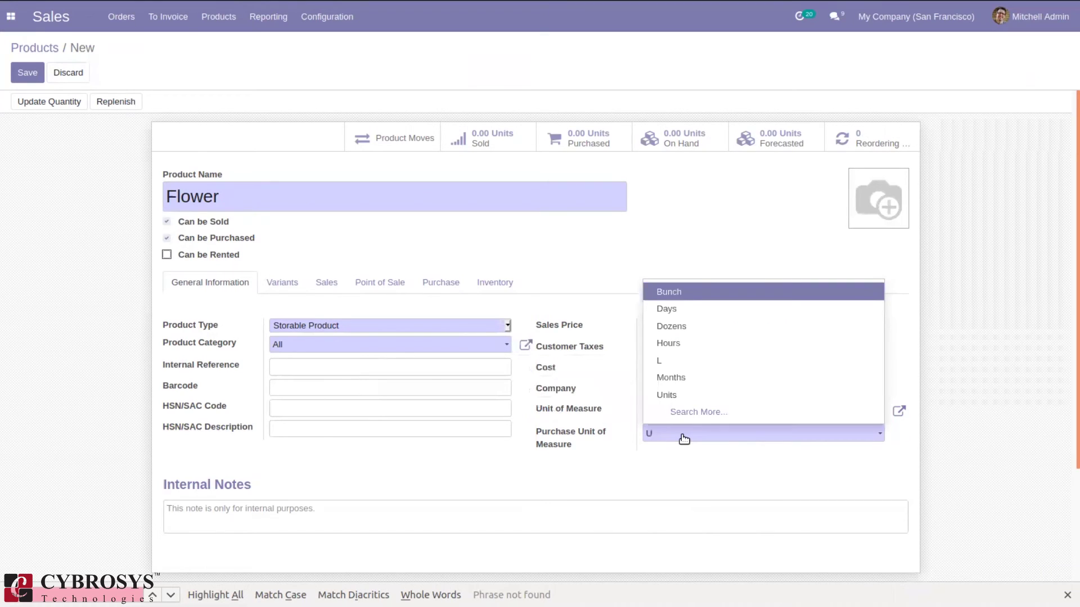
type("bu")
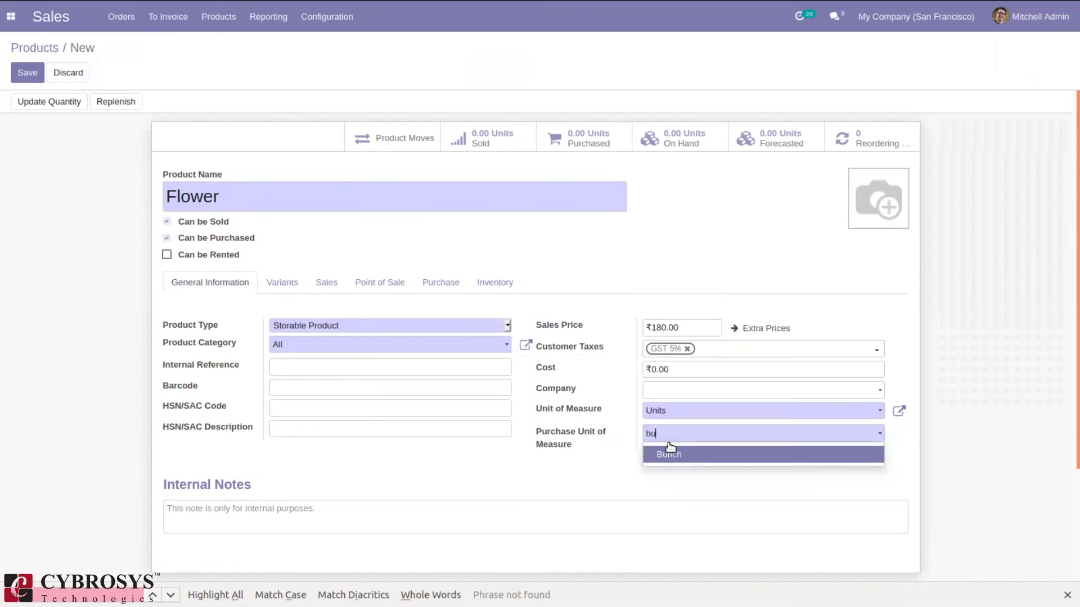
left_click(662, 455)
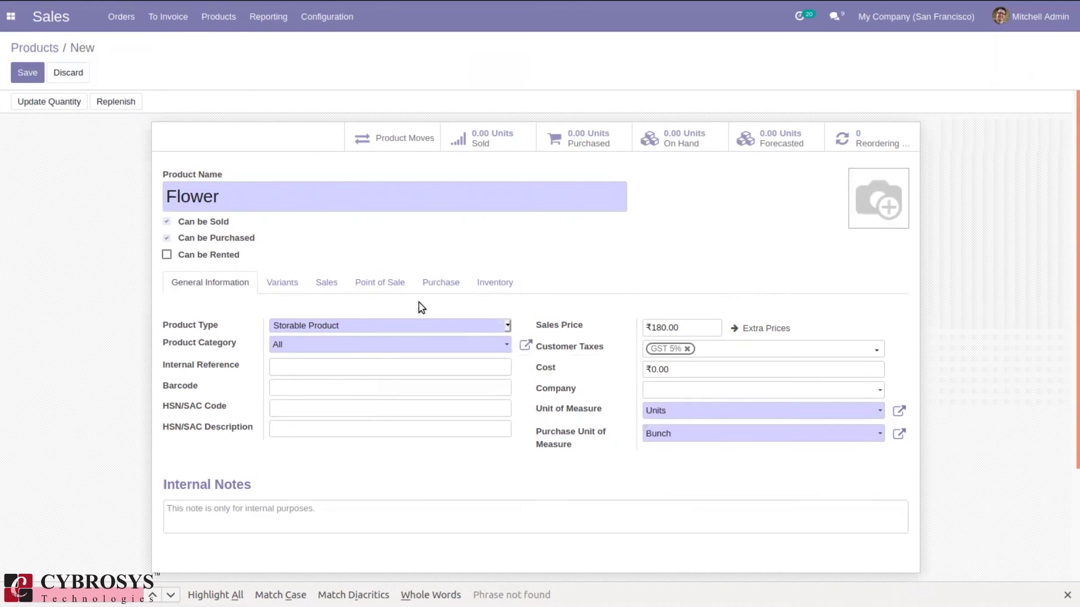
left_click(17, 72)
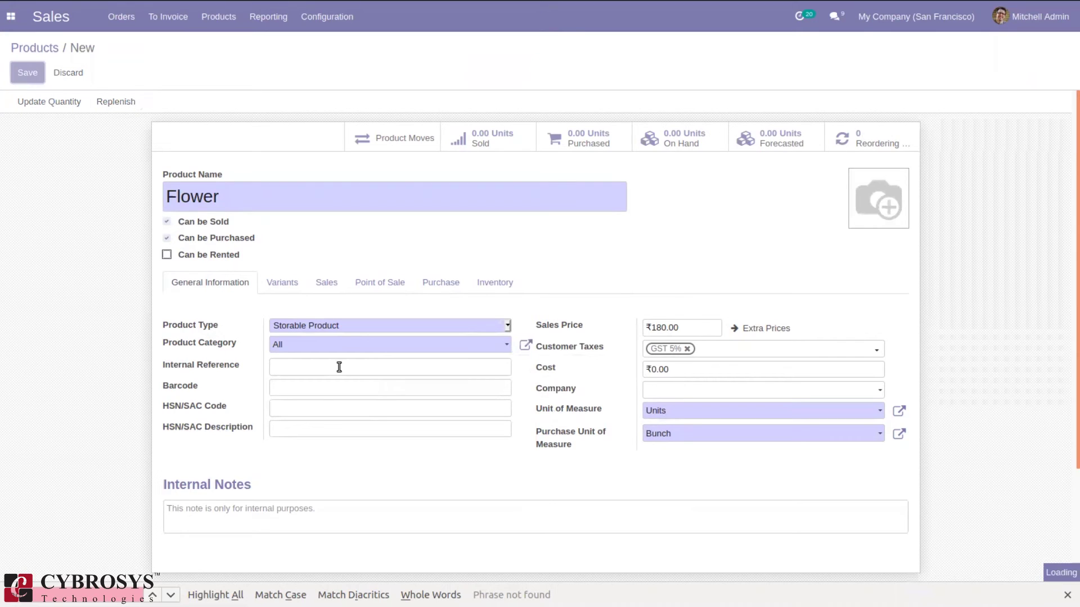
Step: Switch to the Purchase app and create a request for quotation for vendor Azure Interior with GST treatment Consumer
left_click(13, 21)
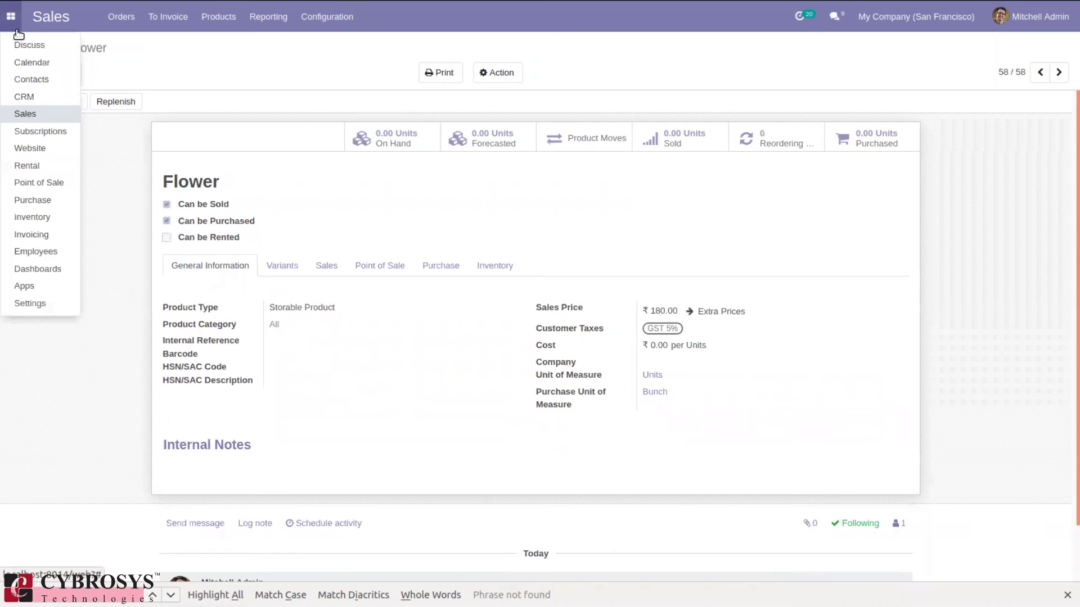
left_click(37, 201)
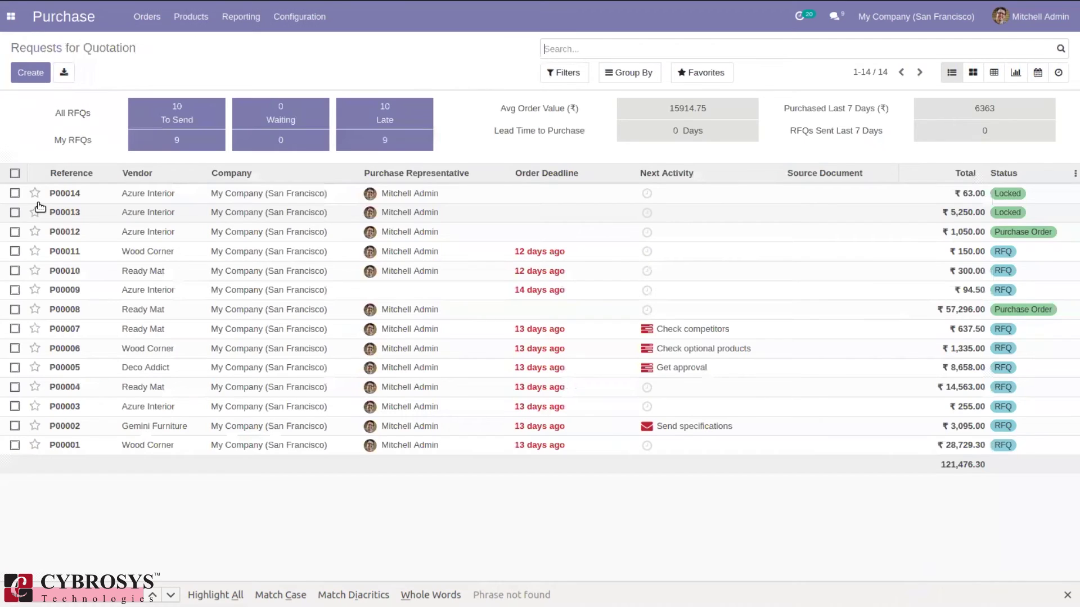
left_click(38, 73)
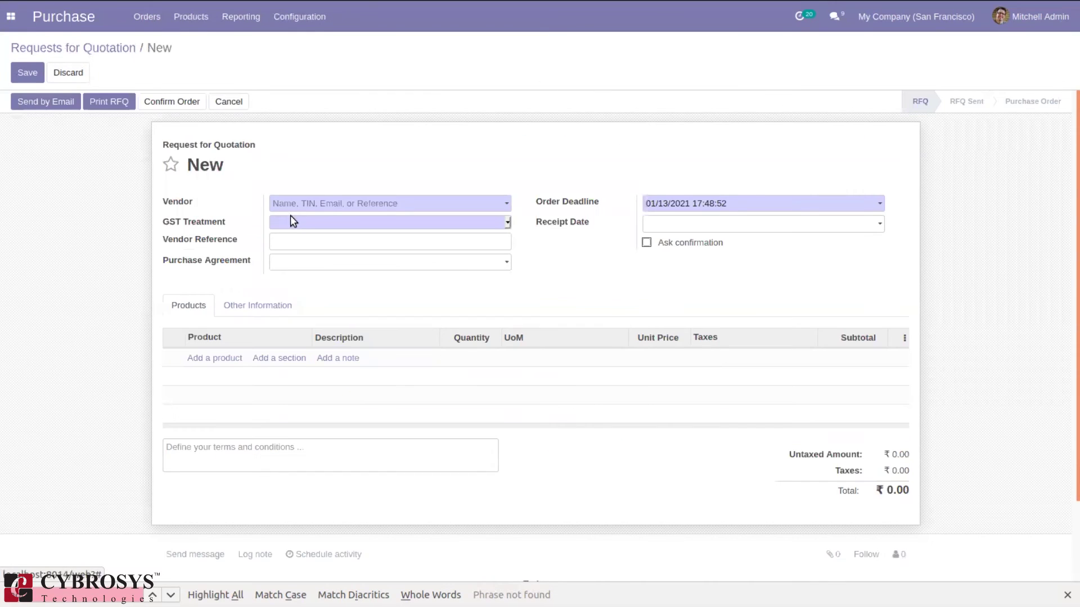
left_click(292, 205)
left_click(308, 222)
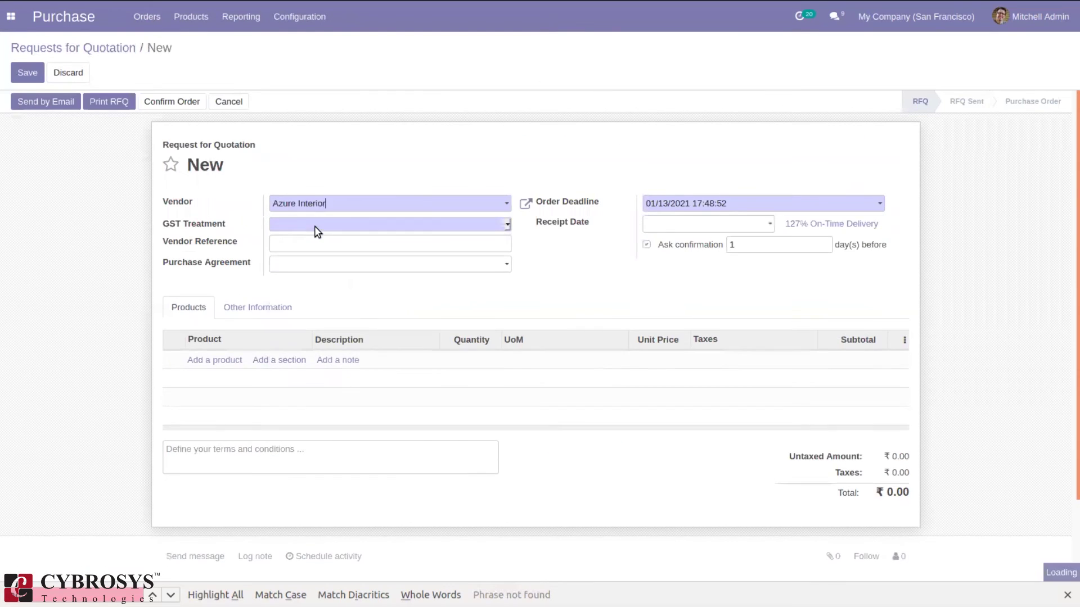
left_click(309, 227)
left_click(324, 285)
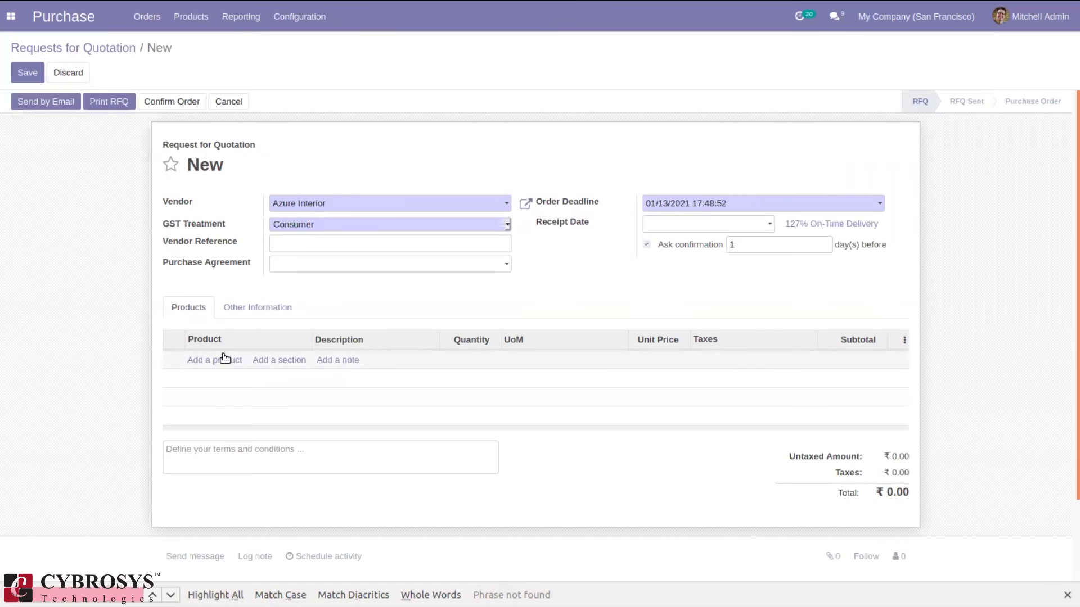
Step: Add the Flower product to the request for quotation with a quantity of 2 and a unit price of ₹190
left_click(224, 360)
type("flo")
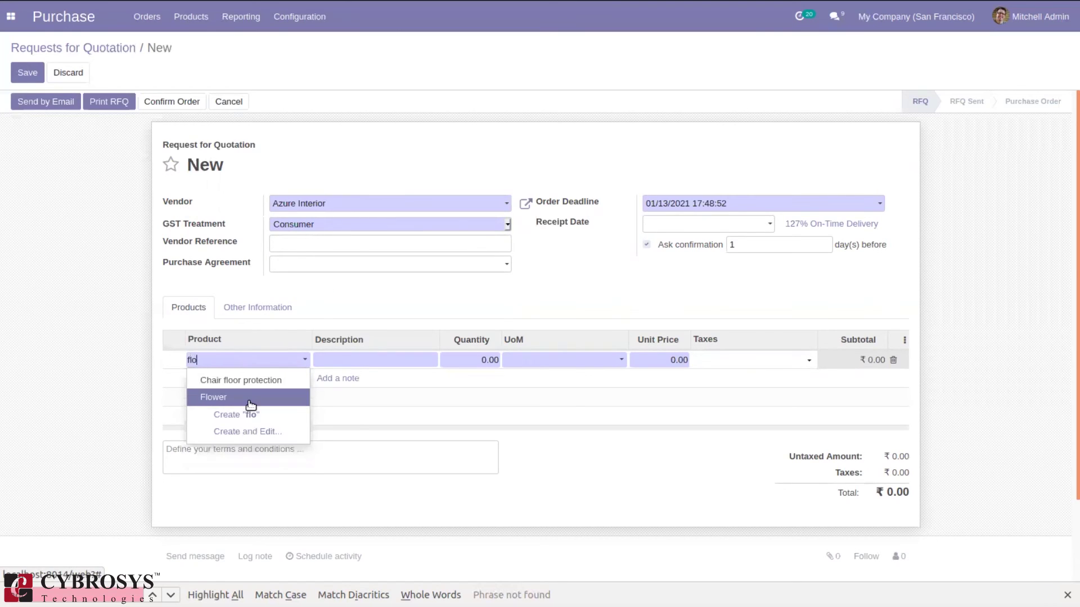
left_click(250, 405)
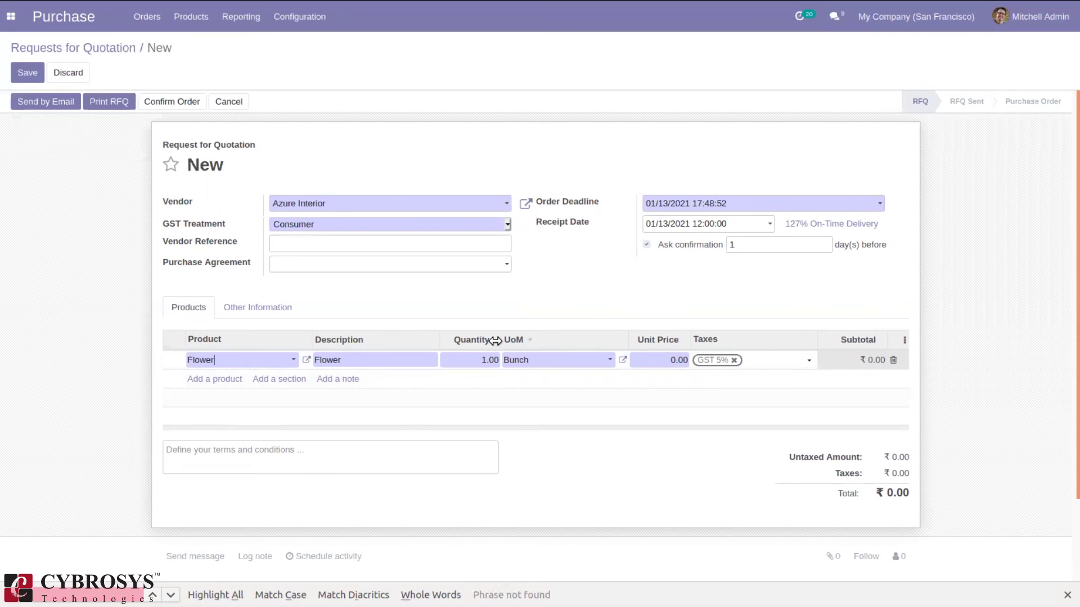
left_click(489, 361)
type("2")
left_click(667, 360)
type("45")
key("BackSpace")
type("190")
Step: Confirm the purchase order and validate its receipt as an immediate transfer of all quantities
left_click(196, 101)
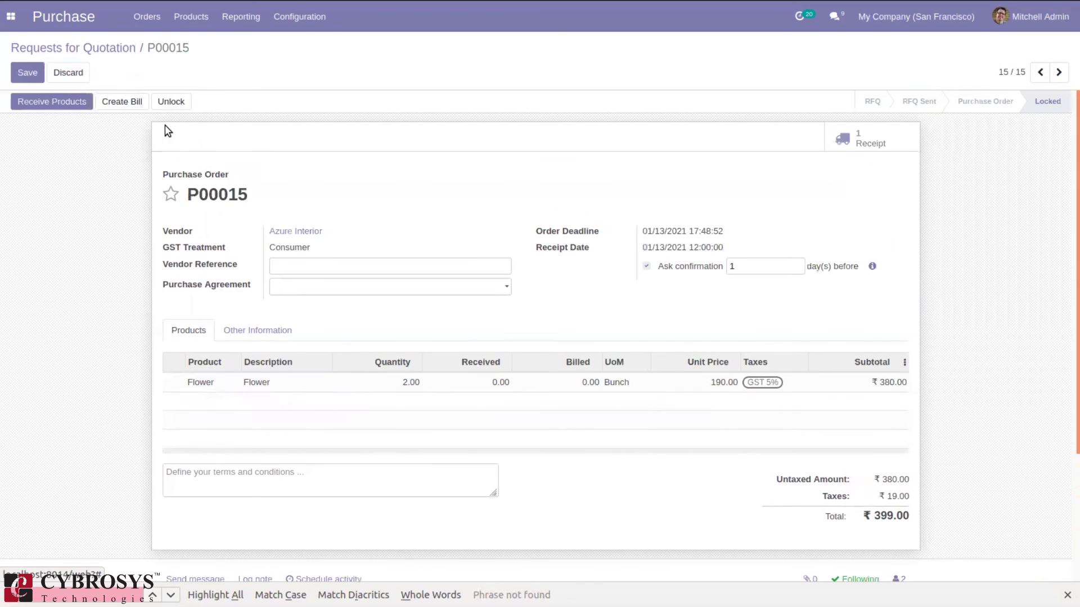
left_click(59, 102)
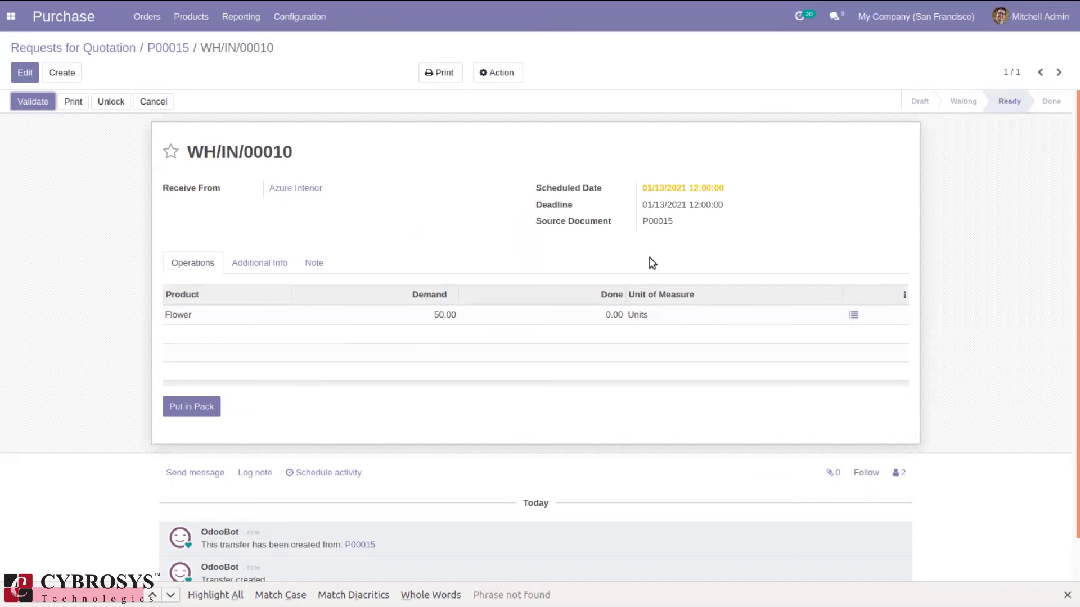
left_click(35, 103)
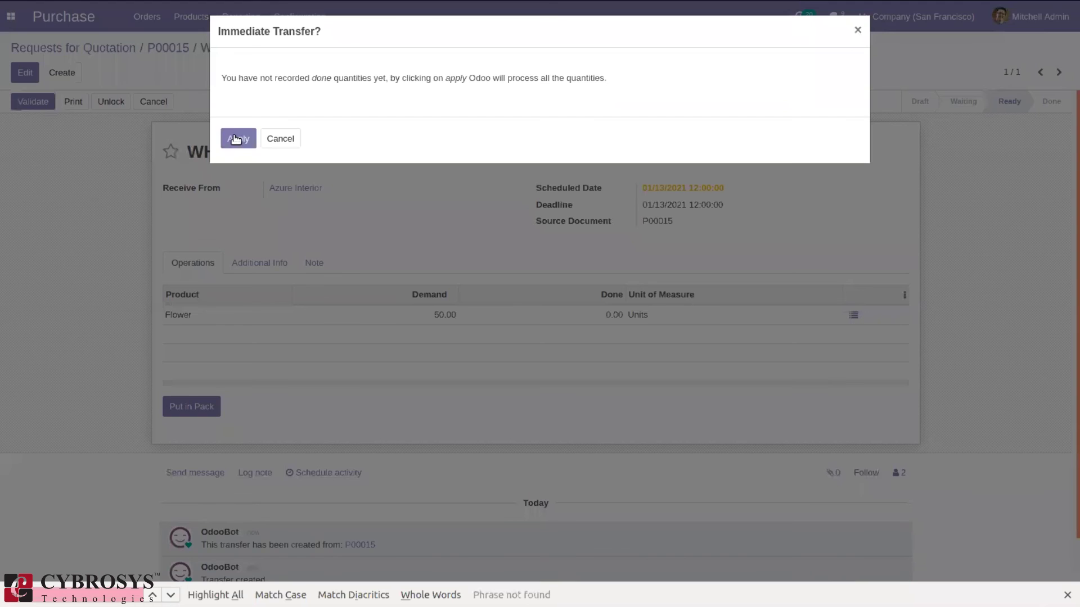
left_click(236, 139)
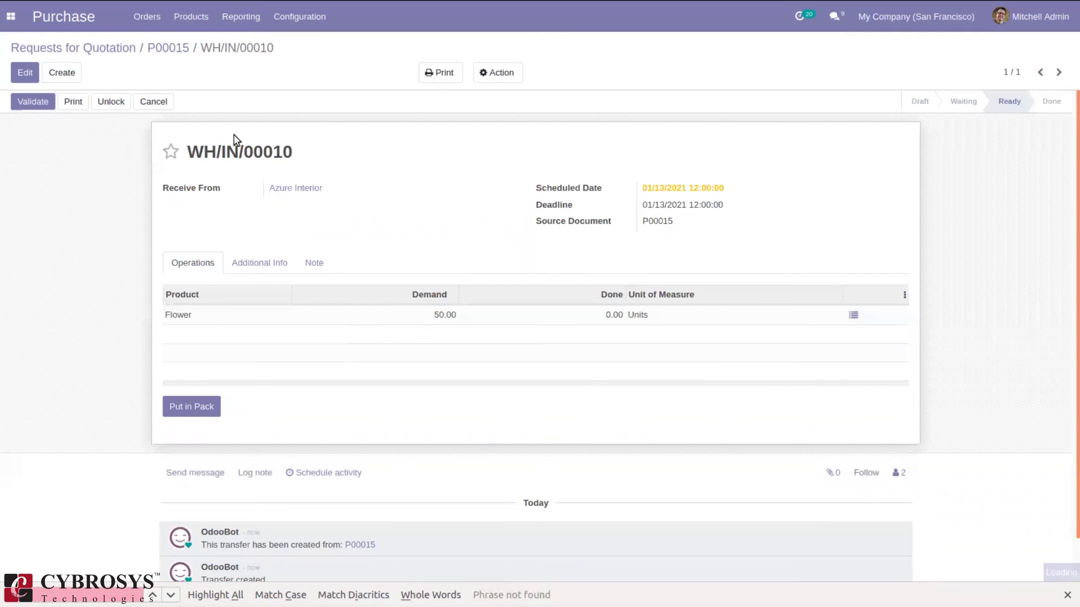
Step: Open the Flower product from the receipt line, review its on-hand stock details and return to the product form
left_click(179, 315)
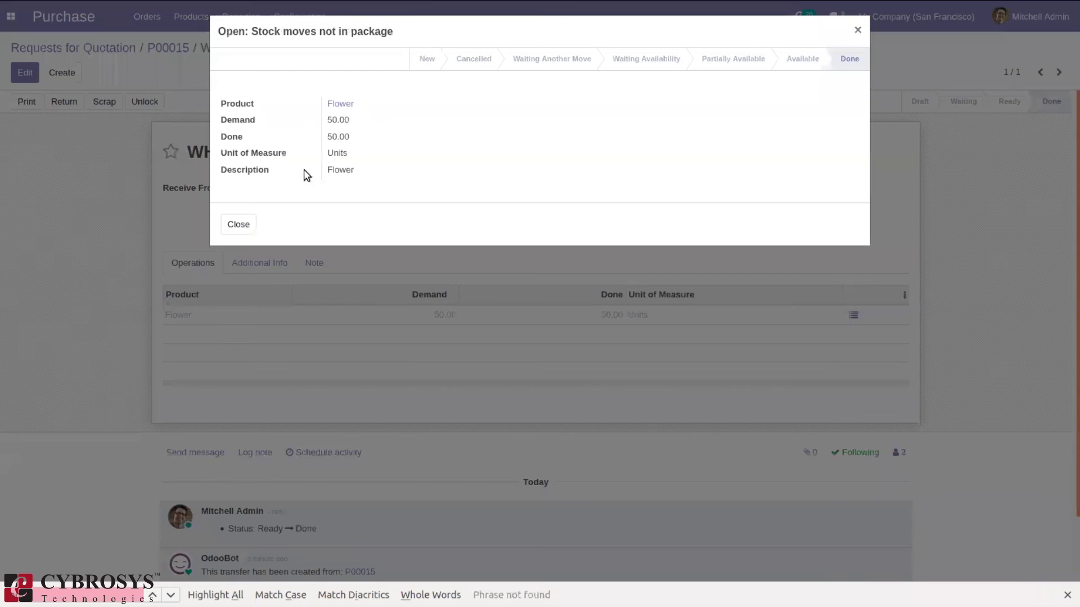
left_click(347, 102)
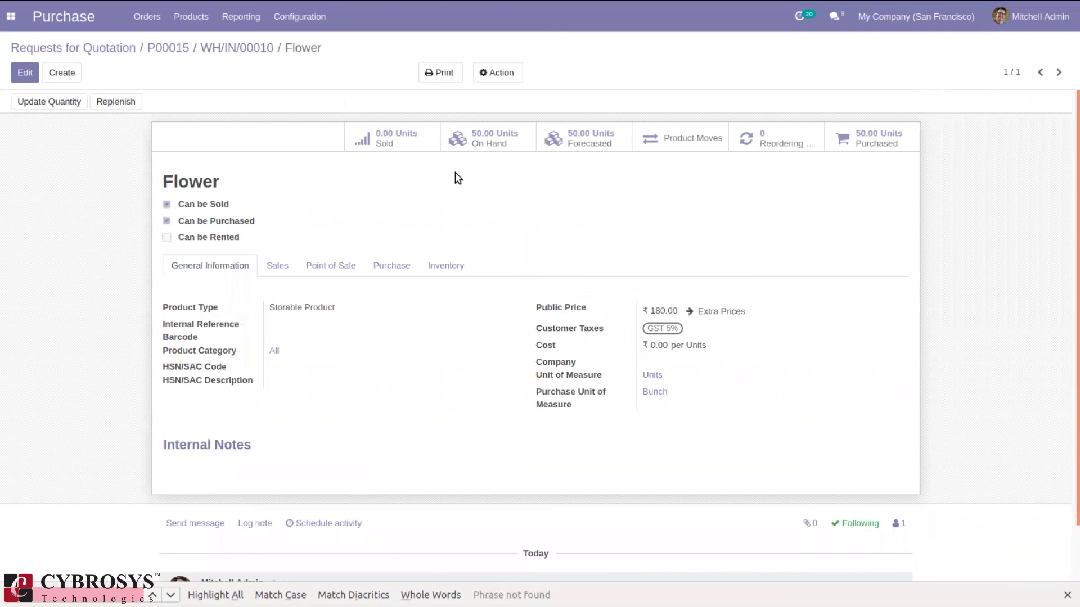
left_click(513, 147)
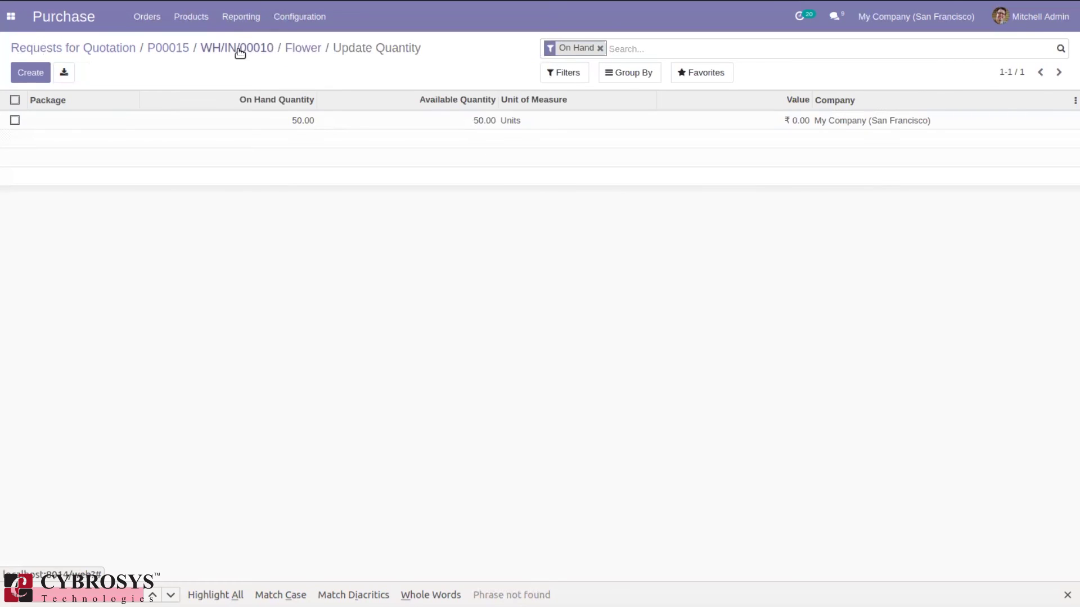
left_click(301, 45)
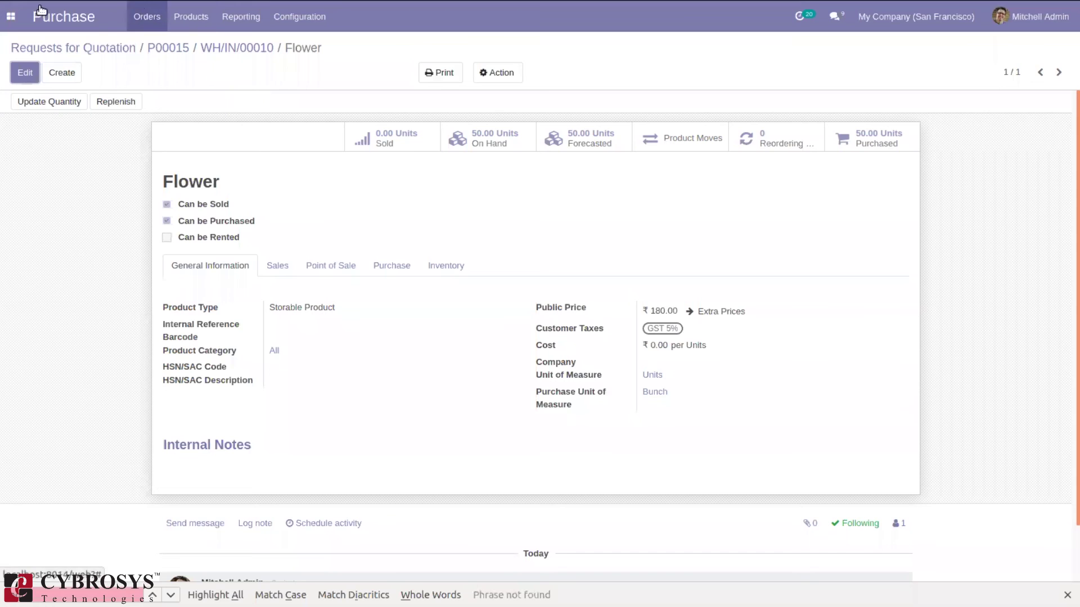
Step: Switch to the Sales app and create a new quotation for Registered Customer
left_click(11, 21)
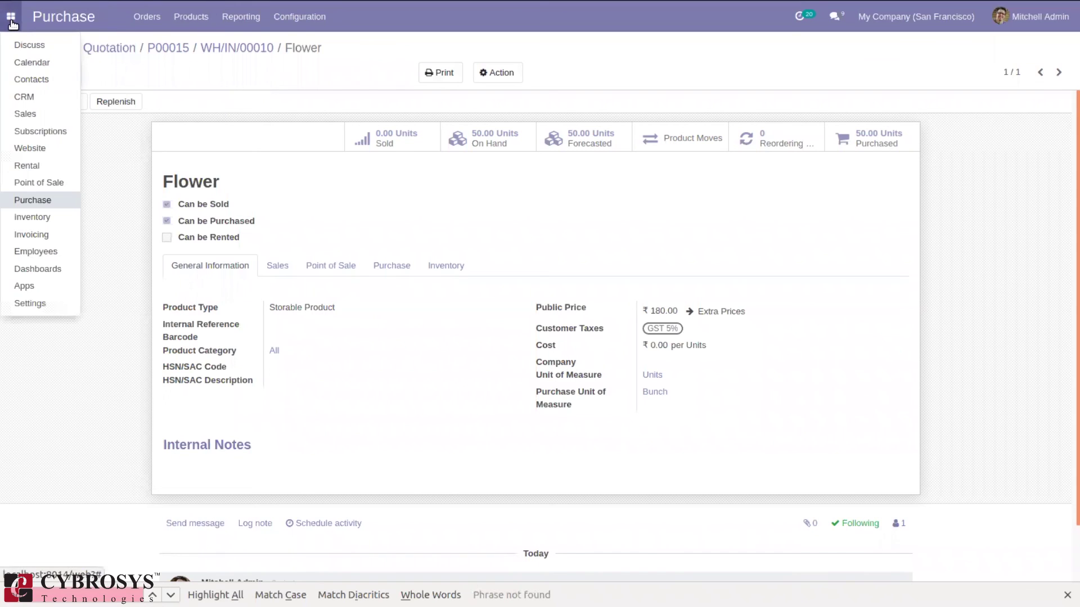
left_click(53, 118)
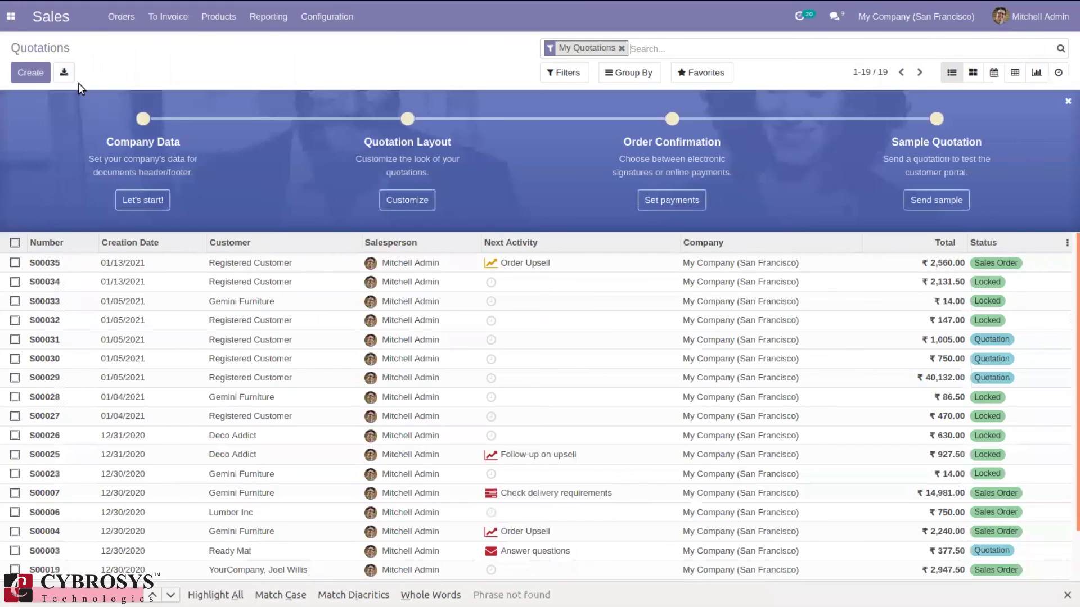
left_click(44, 75)
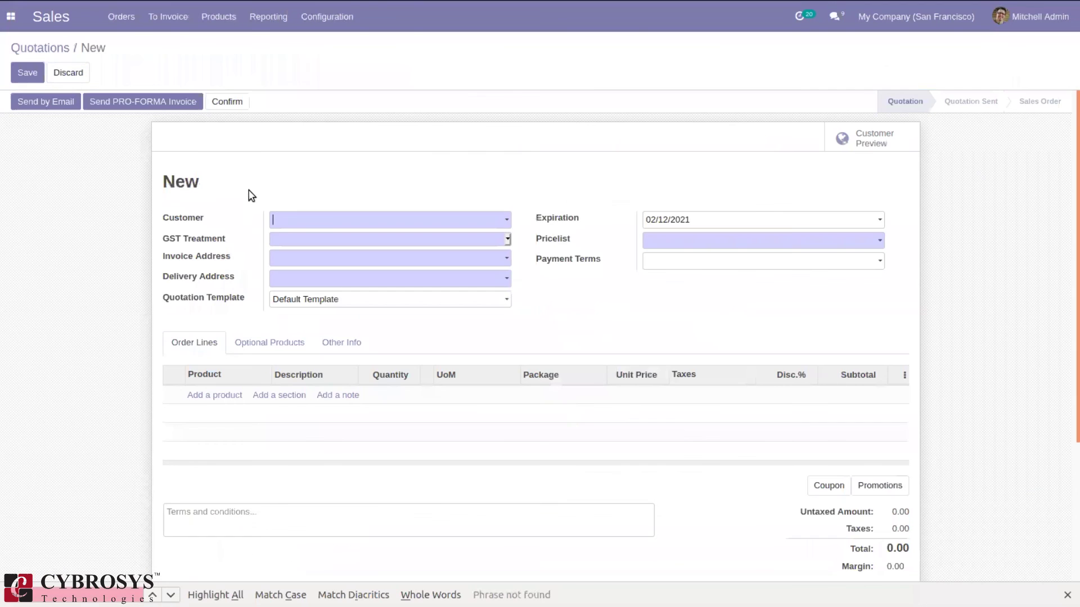
left_click(283, 223)
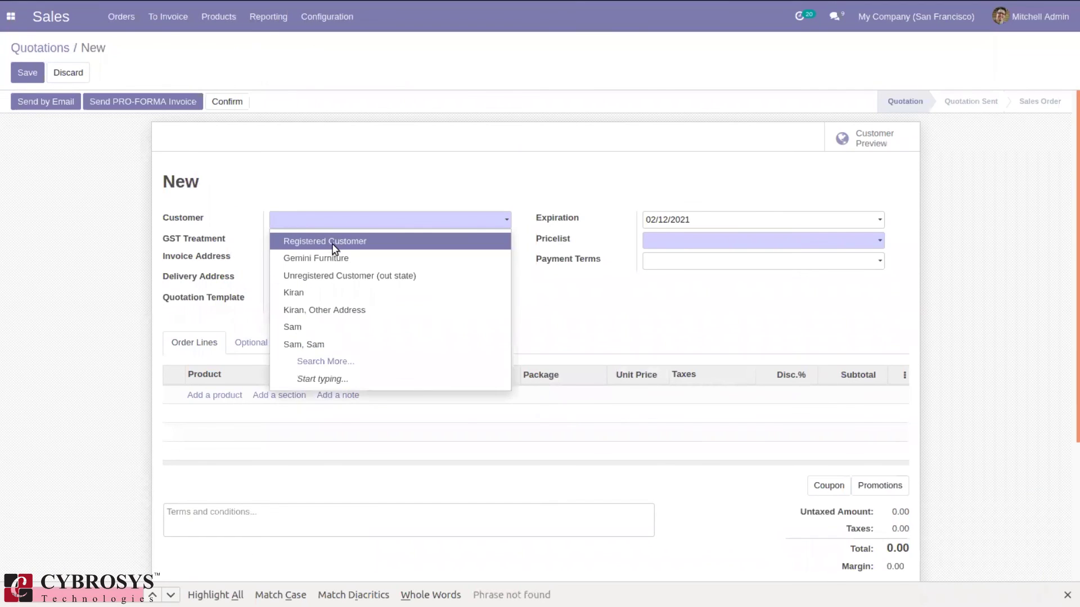
left_click(335, 242)
Step: Add the Flower product to the quotation's order lines and check the available units of measure, keeping Units
left_click(193, 401)
type("flo")
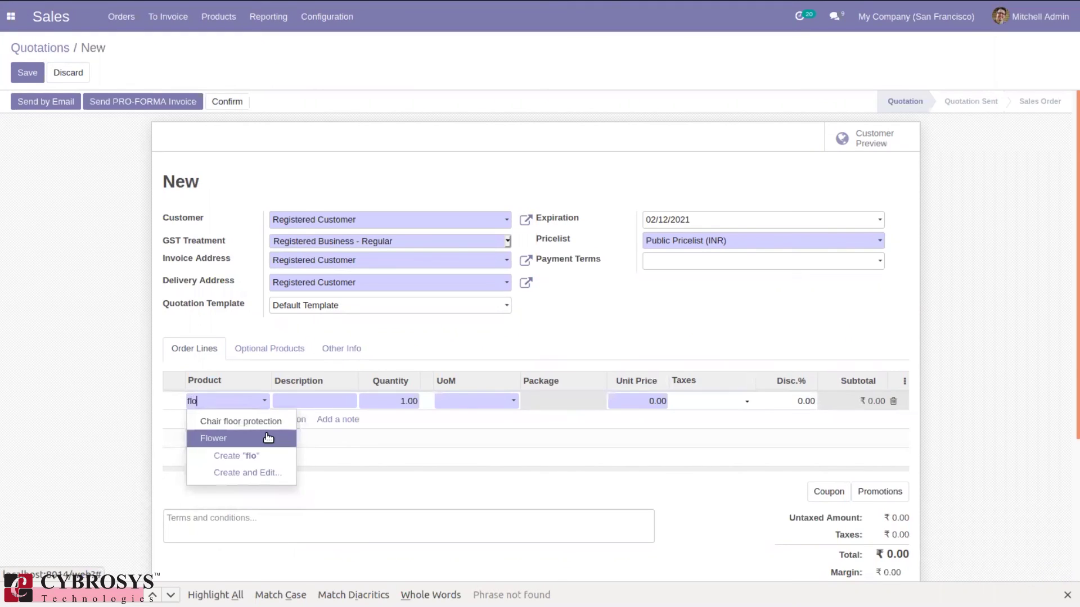
left_click(270, 436)
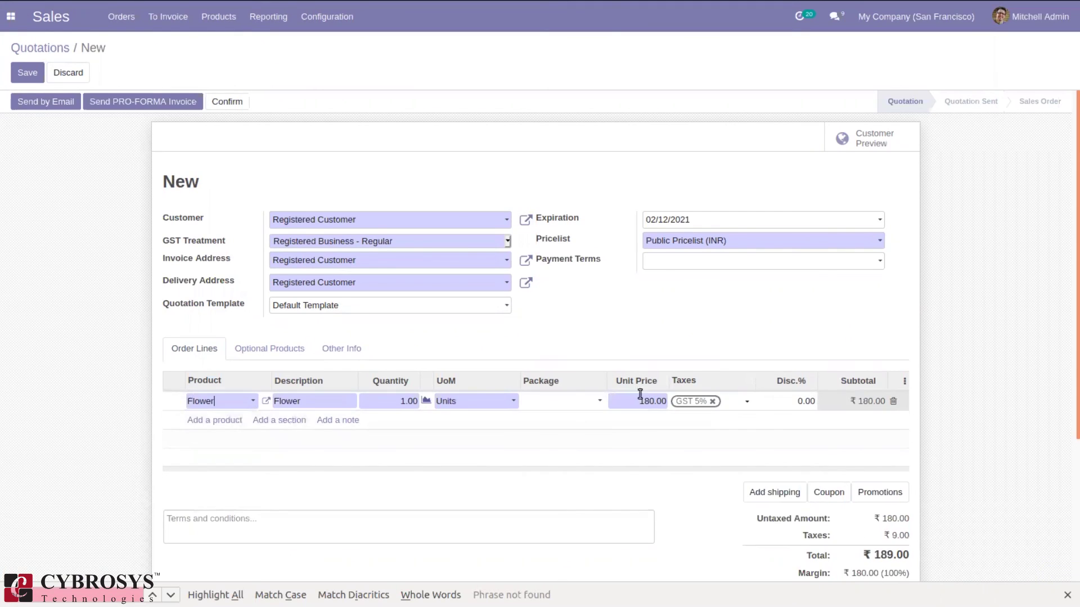
left_click(470, 403)
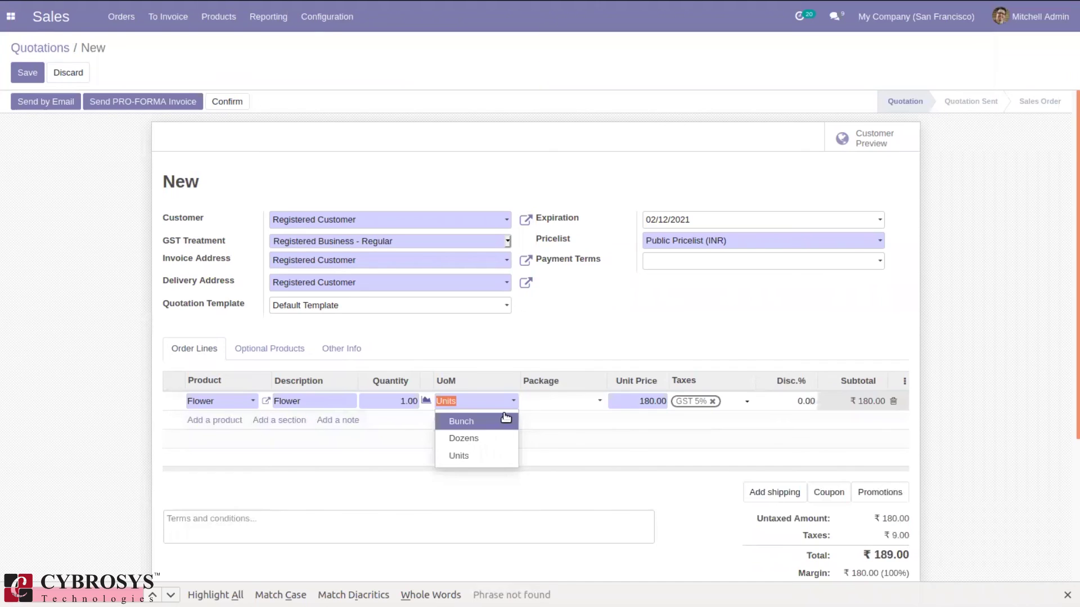
left_click(545, 319)
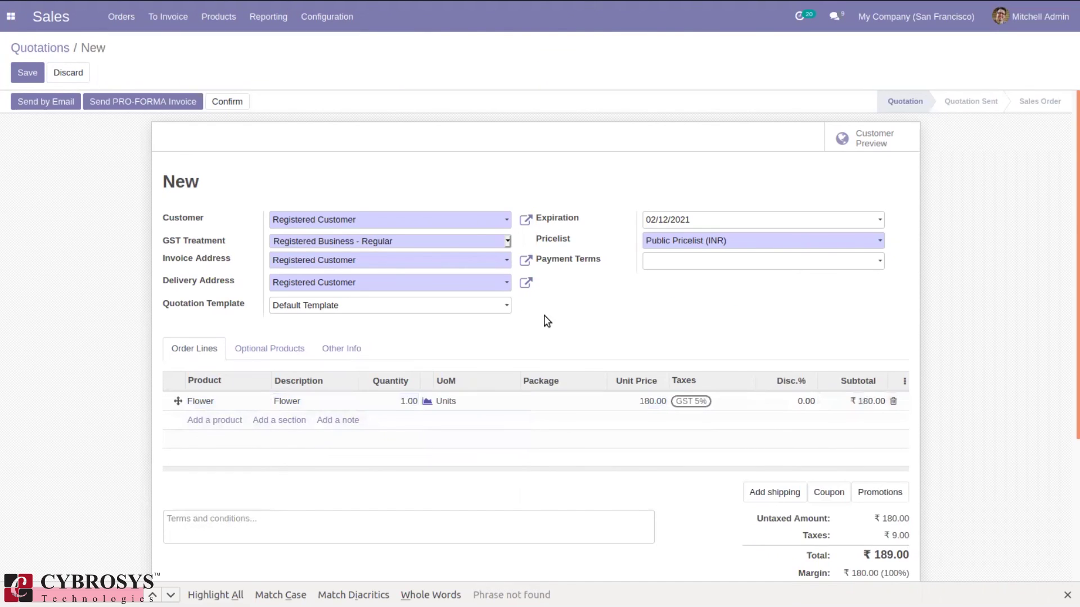
Step: Confirm the quotation and validate its delivery as an immediate transfer of all quantities
left_click(226, 102)
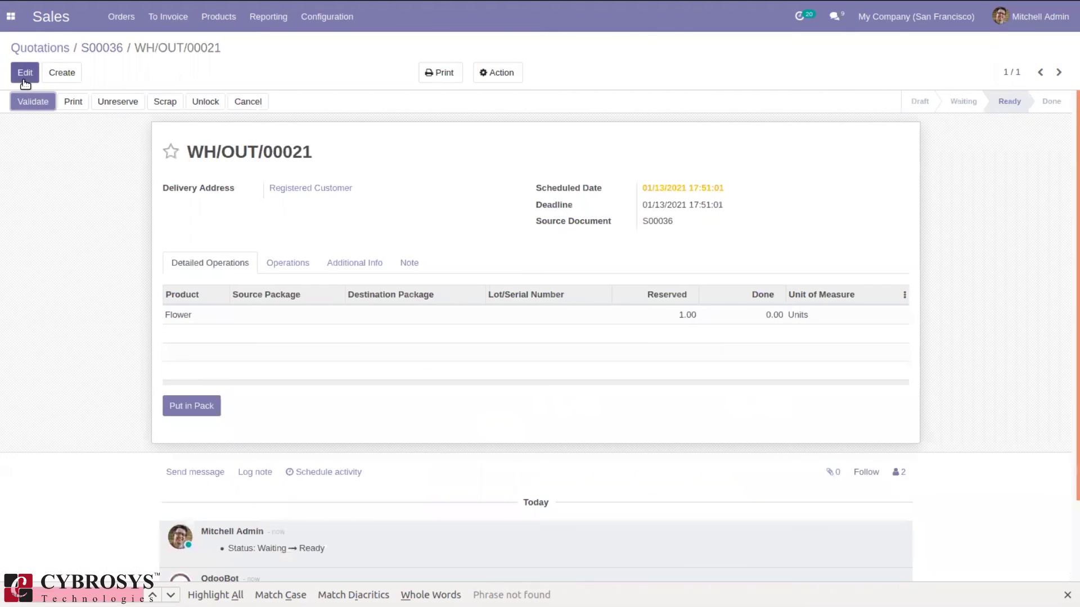
left_click(32, 102)
left_click(239, 139)
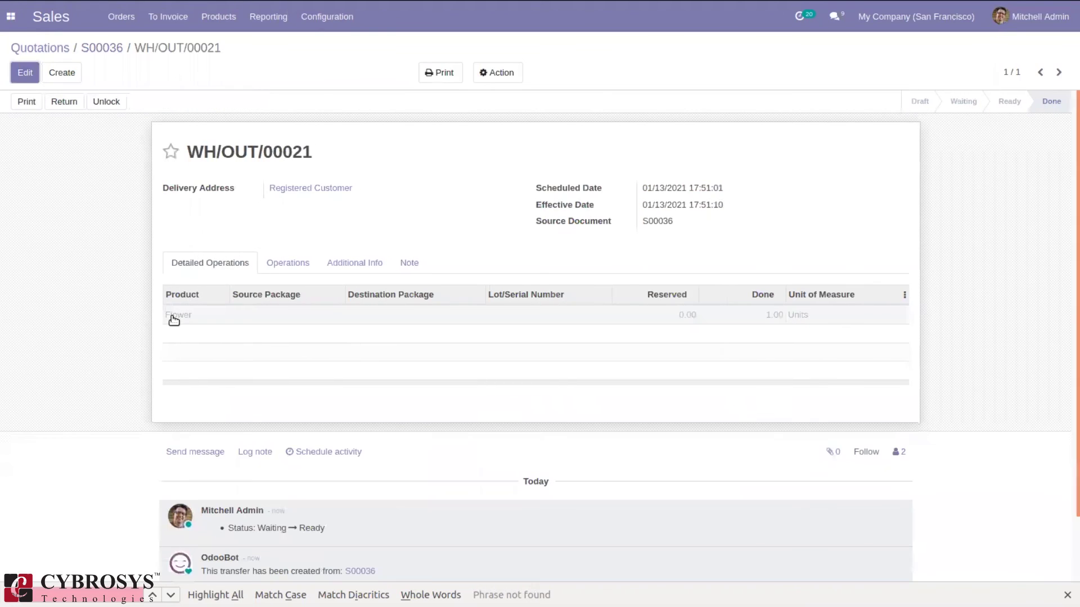
Step: Open the Flower product from the completed delivery line to check its stock
left_click(174, 316)
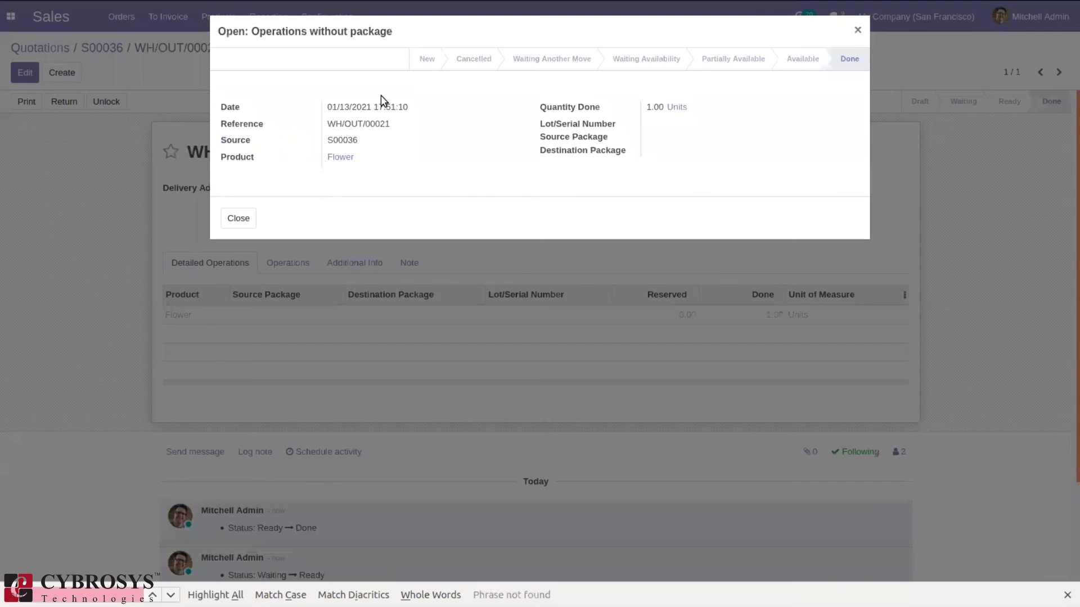
left_click(348, 156)
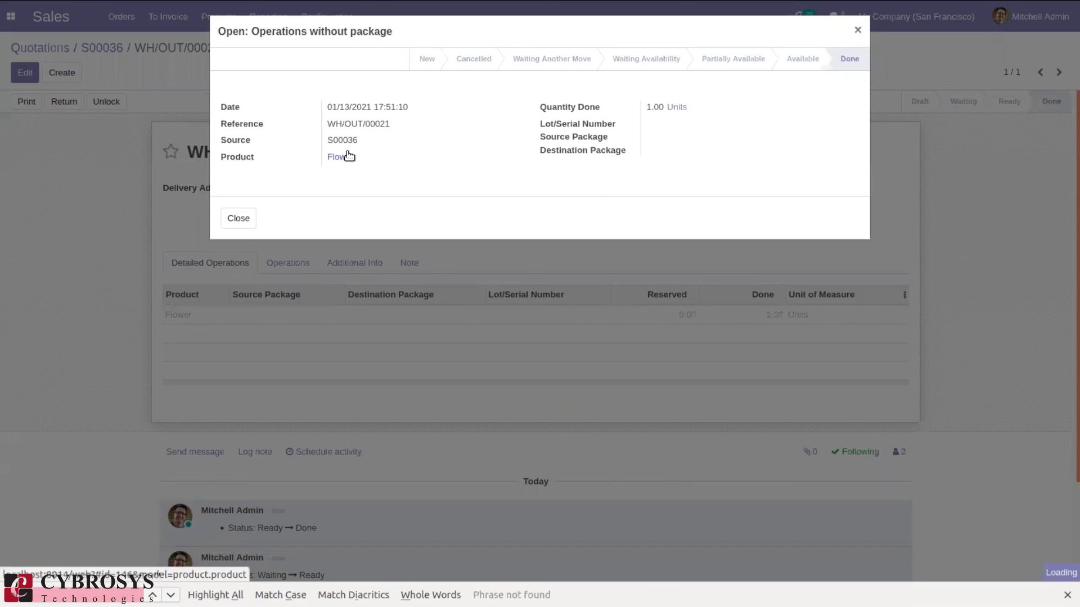